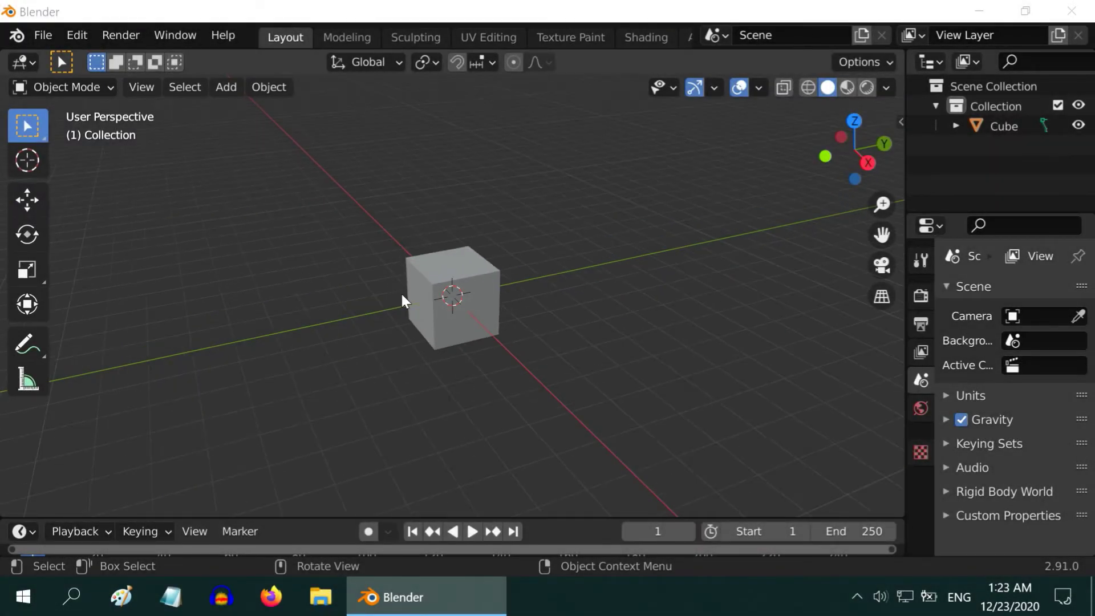
Open the Add > Mesh list, then orbit and zoom around the default cube.
left_click(214, 87)
mouse_move(244, 114)
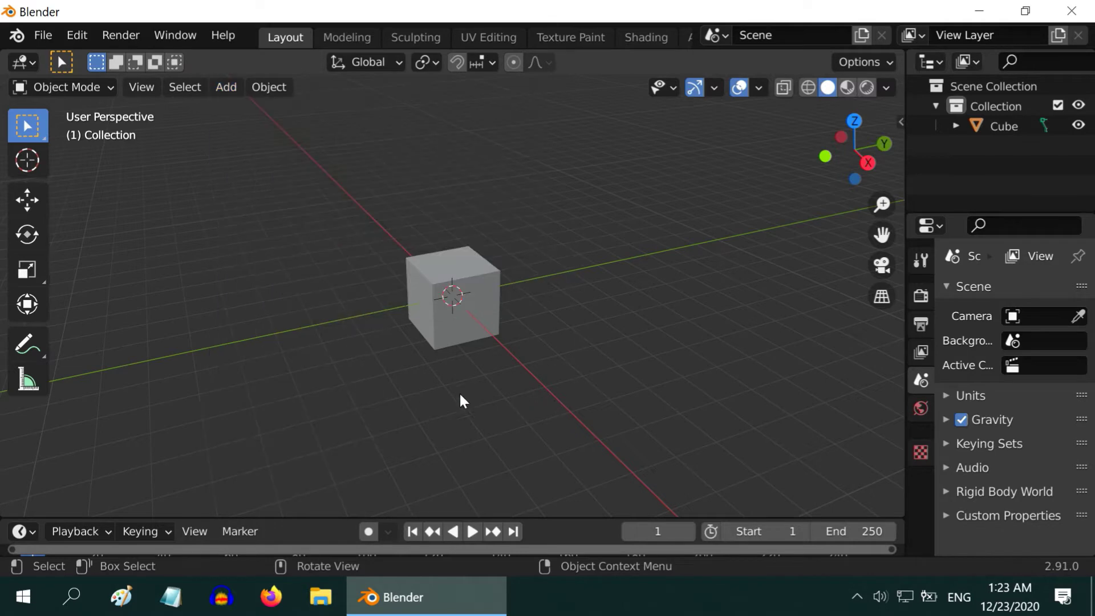
middle_click_drag(300, 369, 365, 343)
scroll(565, 342, "up", 1)
middle_click_drag(562, 343, 463, 214)
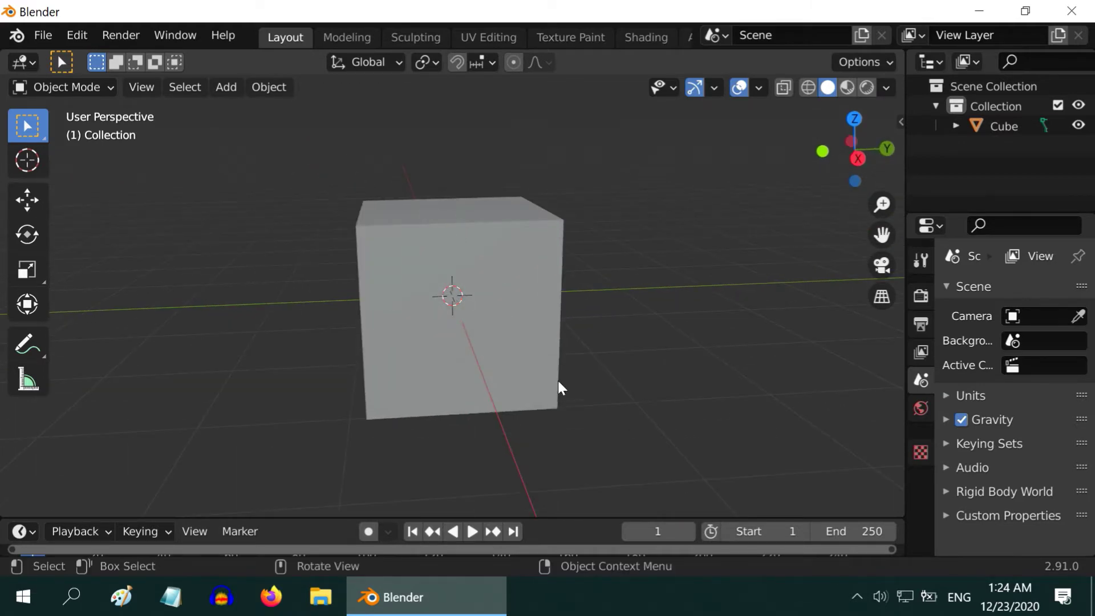
scroll(471, 251, "down", 8)
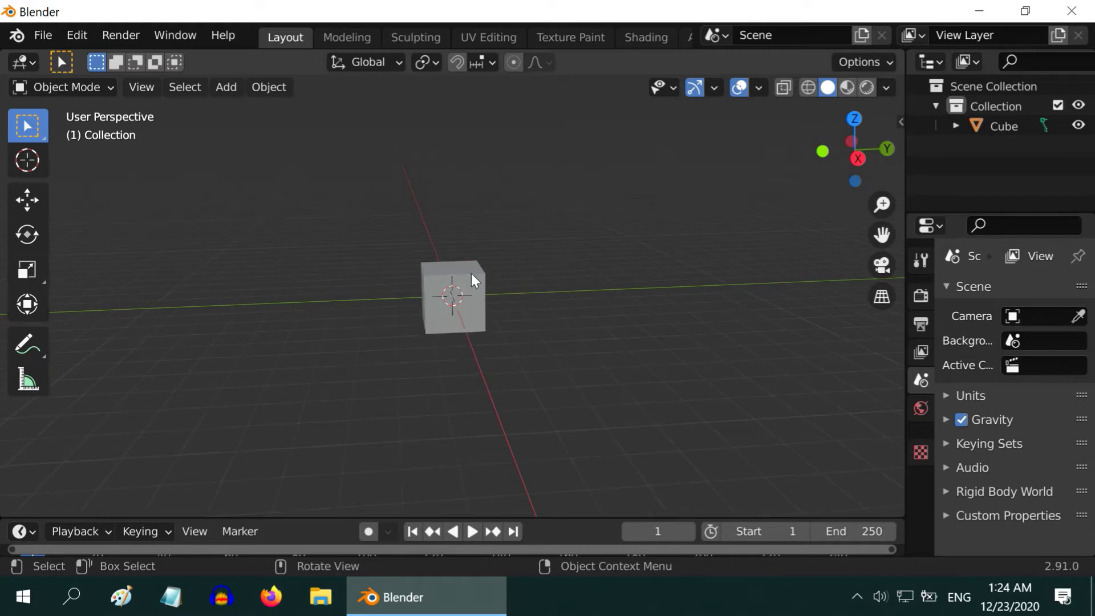
middle_click_drag(387, 342, 440, 367)
Add a cylinder and place it at X 10 m, Z 1 m.
left_click(226, 89)
mouse_move(357, 111)
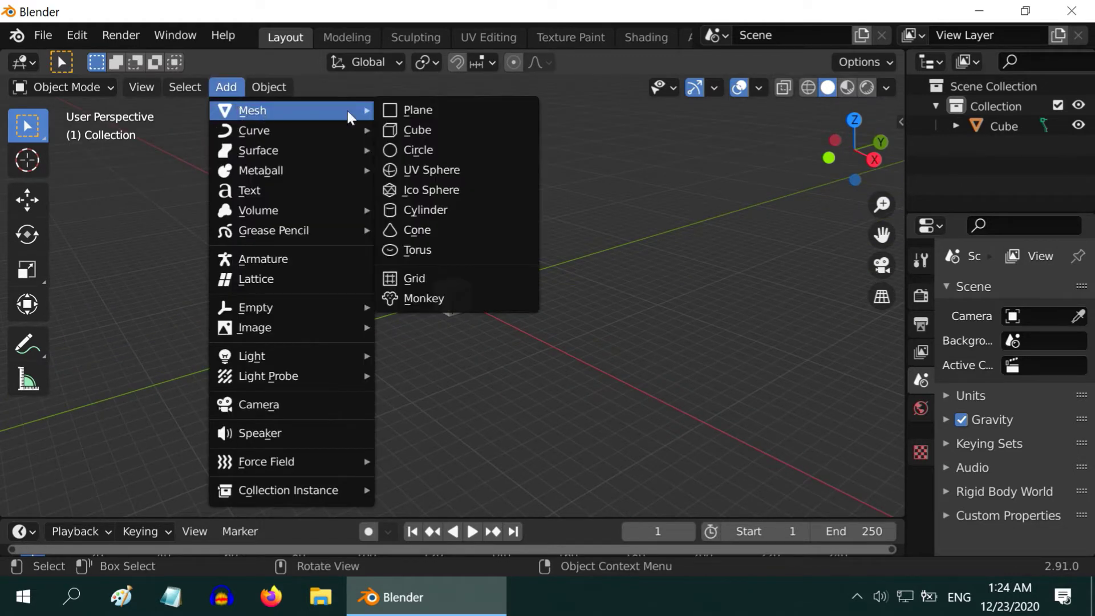
left_click(438, 210)
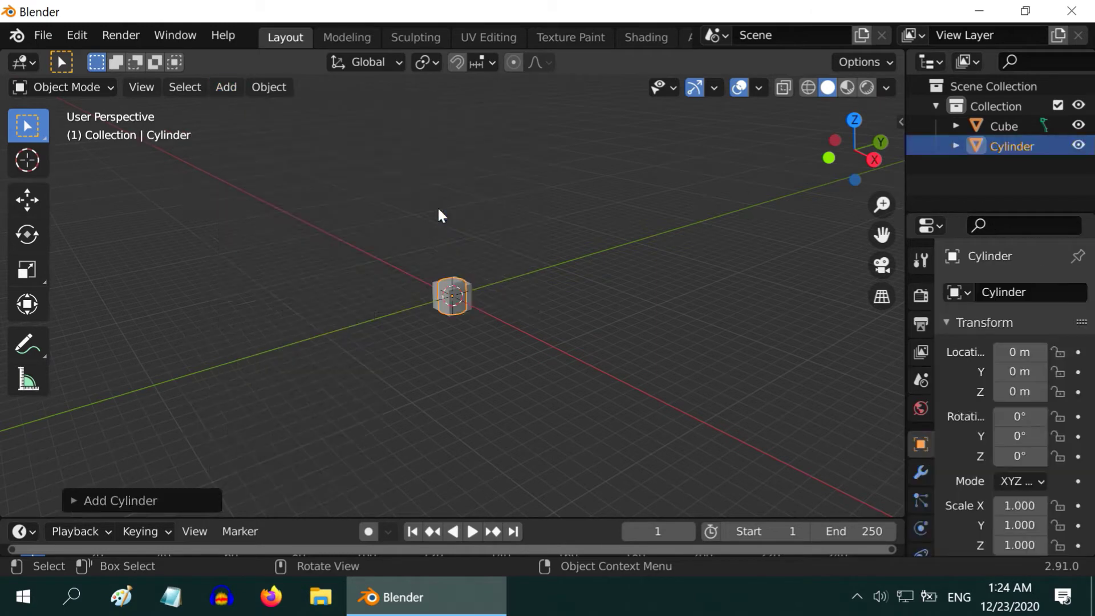
left_click(1019, 352)
type("10")
key("Return")
left_click(1020, 392)
type("1")
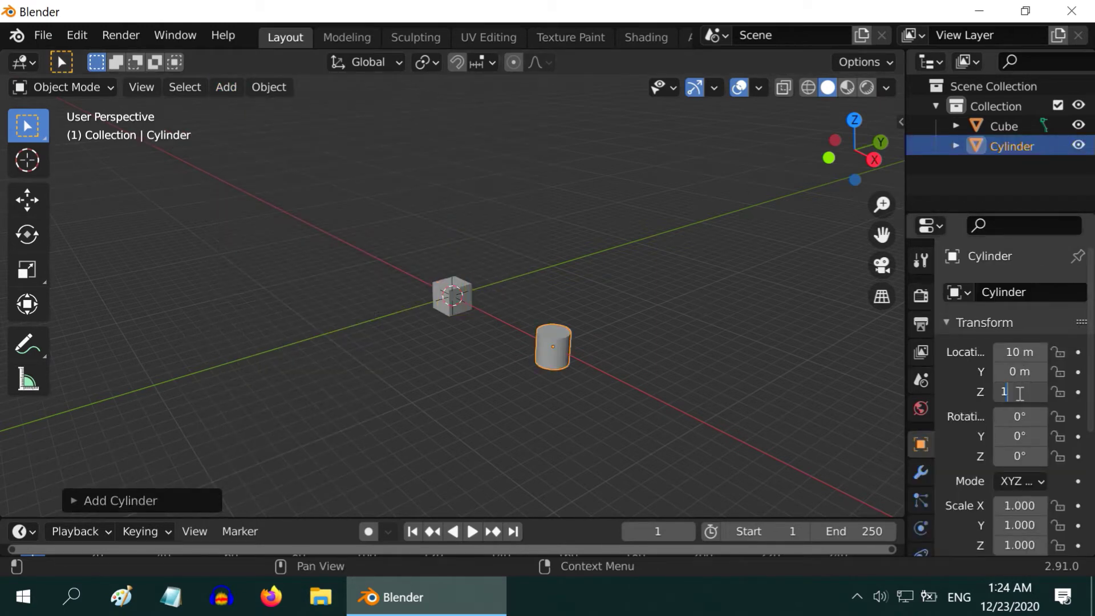
key("Return")
Add a UV sphere and place it at Y 10 m, Z 1 m.
left_click(227, 88)
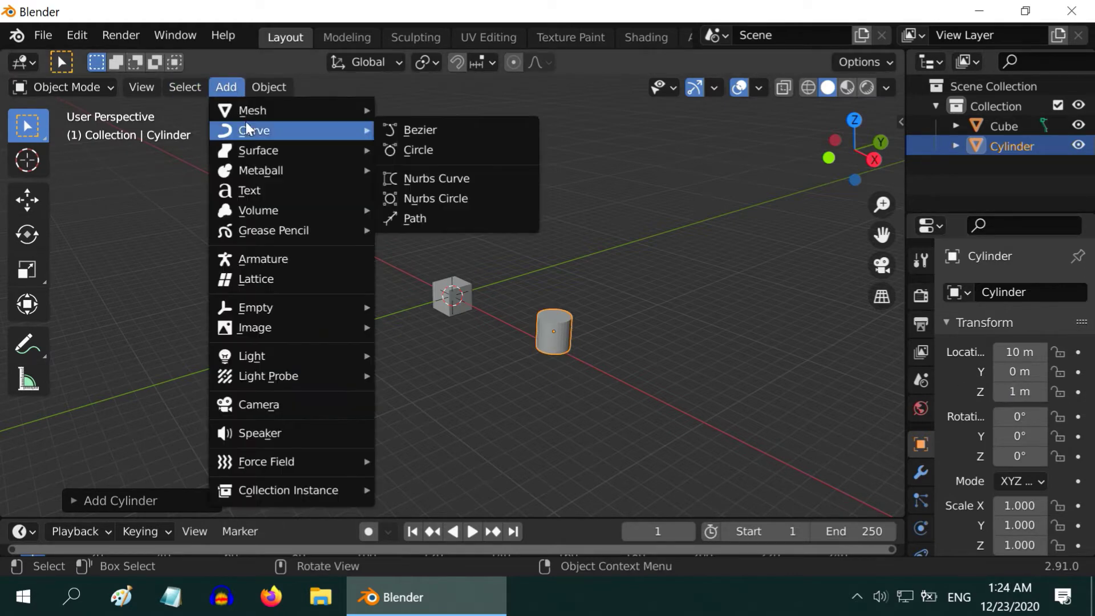
left_click(441, 165)
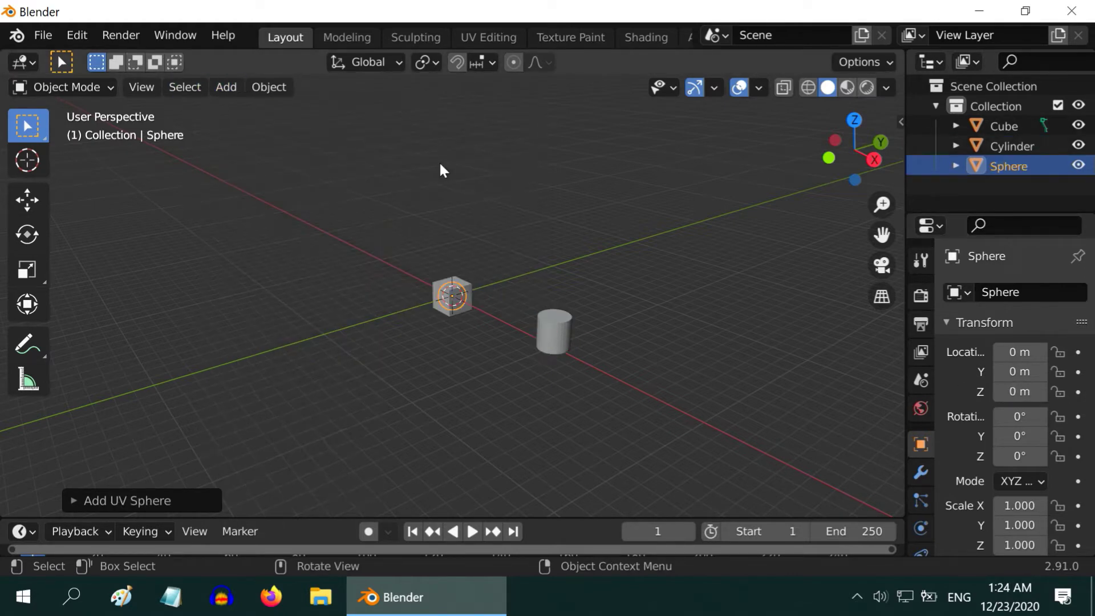
left_click(1026, 371)
type("10")
key("Tab")
type("1")
key("Return")
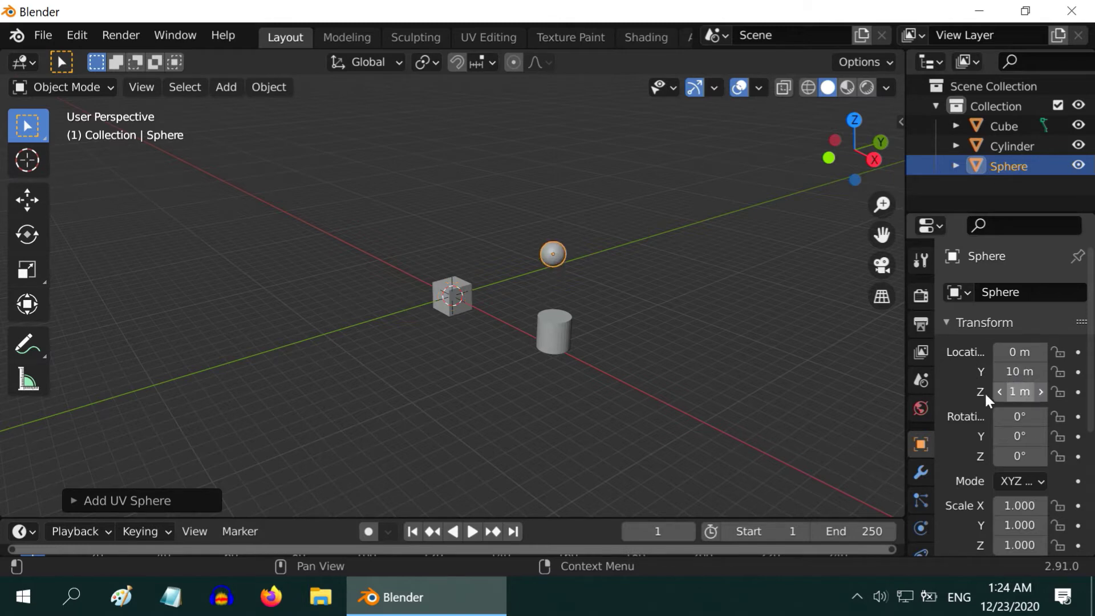
scroll(607, 349, "down", 2)
left_click(26, 160)
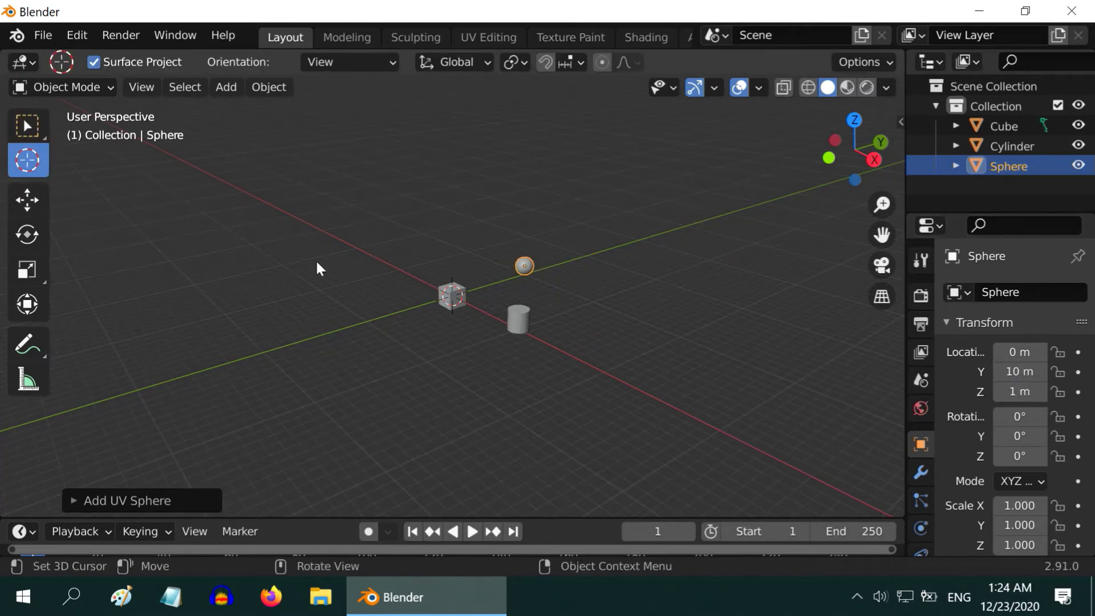
left_click(27, 125)
Select and frame the cube, then set its Scale Z to 2 and Location Z to 2 m.
left_click(452, 294)
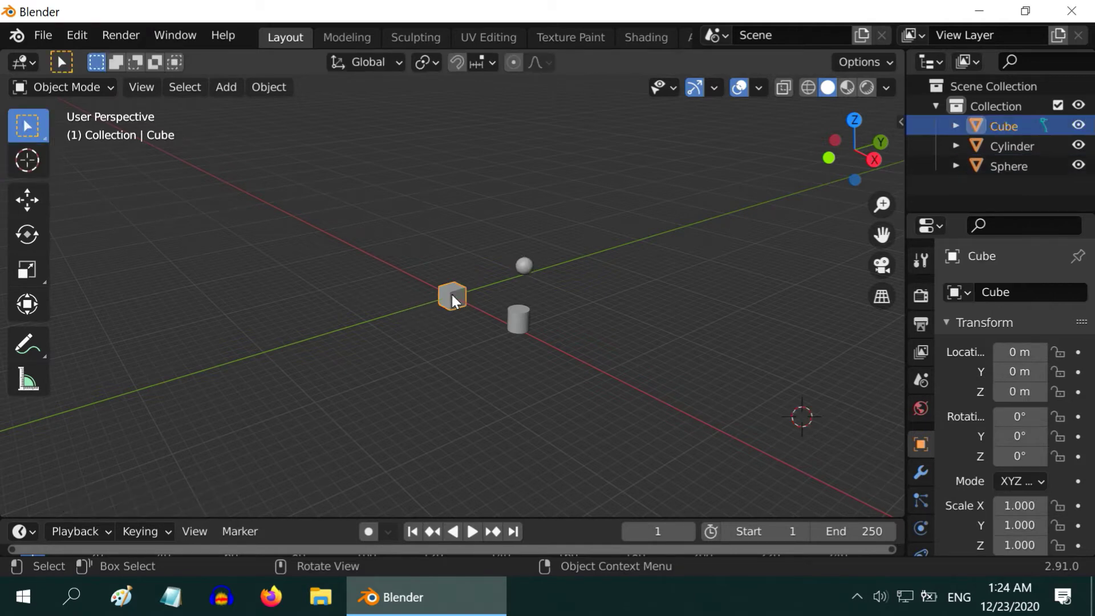
key("KP_Decimal")
middle_click_drag(433, 293, 668, 303)
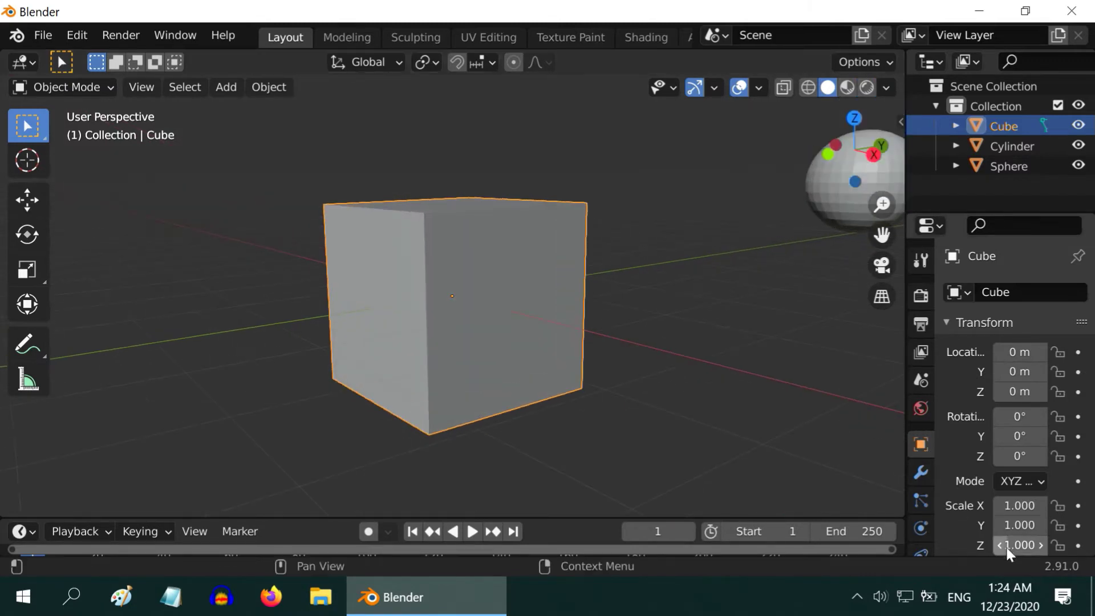
left_click(1021, 545)
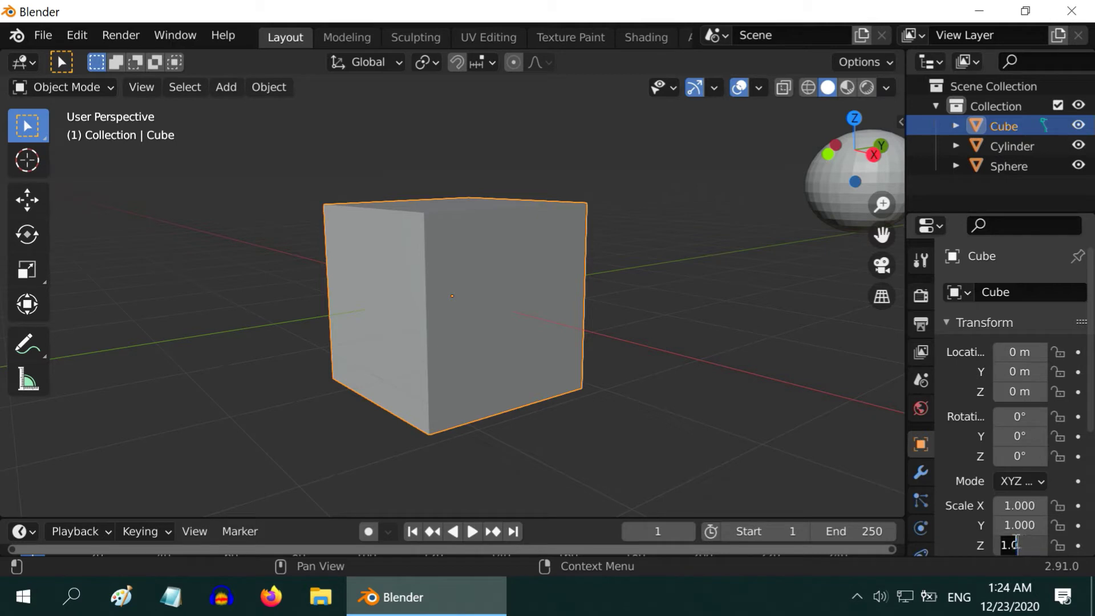
type("2")
key("Return")
left_click(1019, 392)
type("2")
key("Return")
middle_click_drag(655, 336, 464, 380)
middle_click_drag(566, 374, 412, 372)
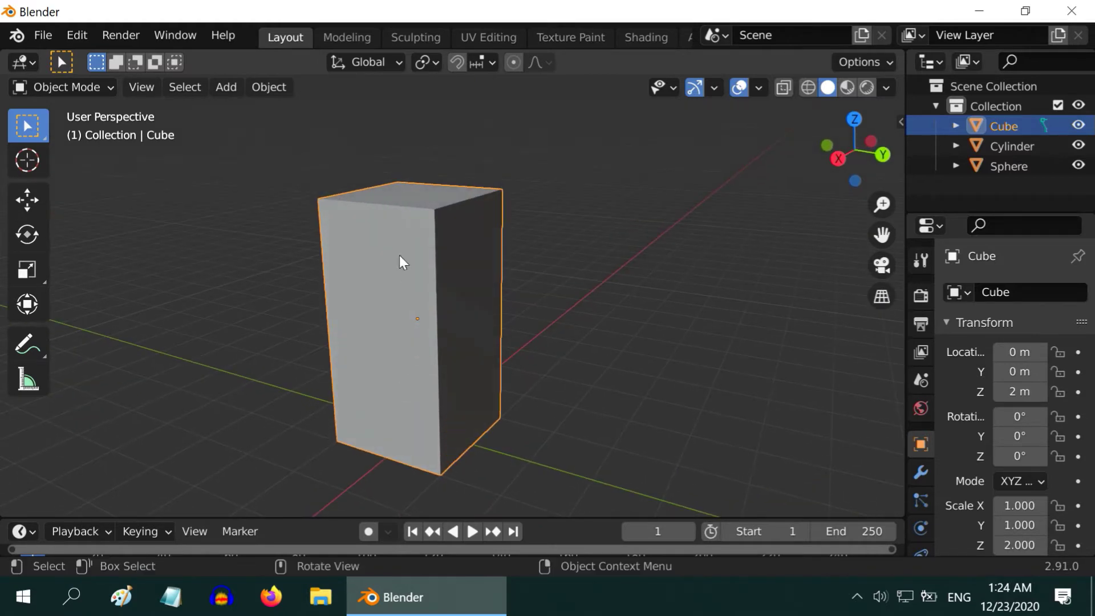
Put the cube in Edit Mode, deselect all, and select its four top edges.
left_click(93, 87)
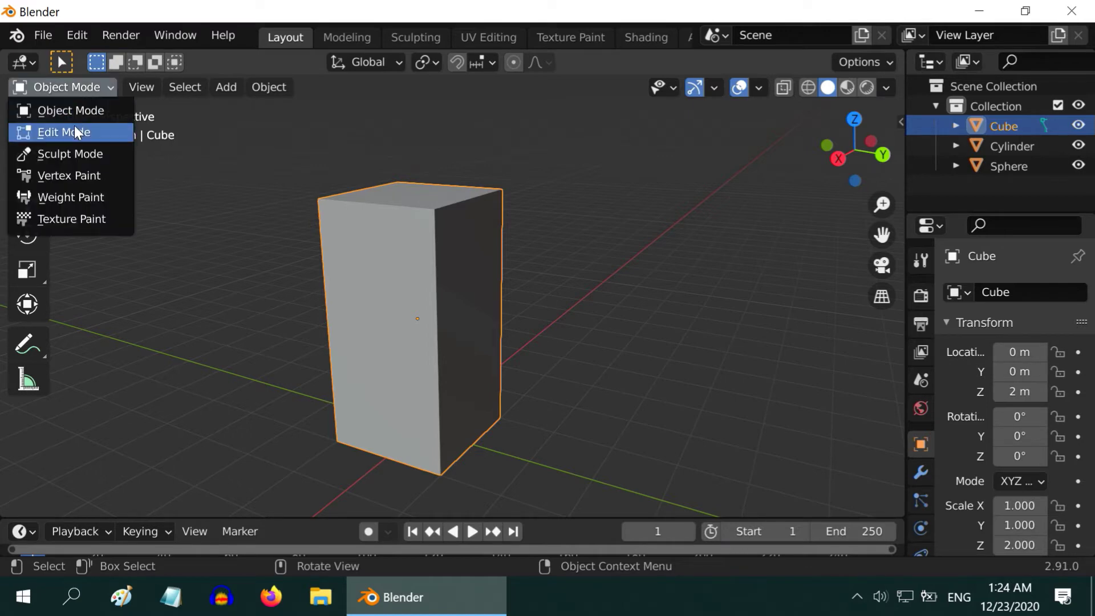
left_click(92, 132)
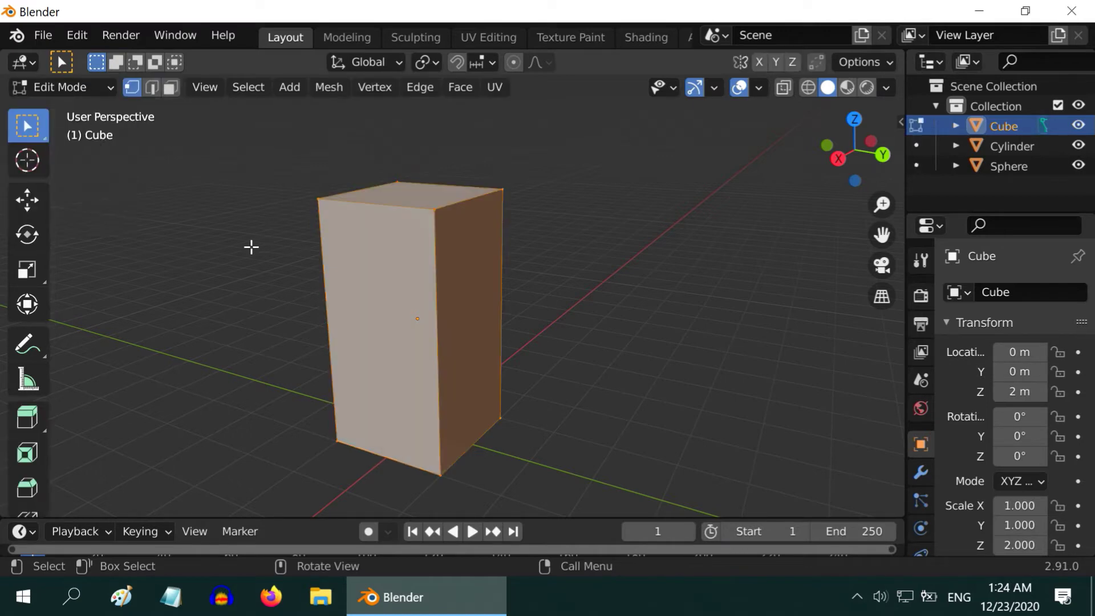
middle_click_drag(287, 253, 494, 227)
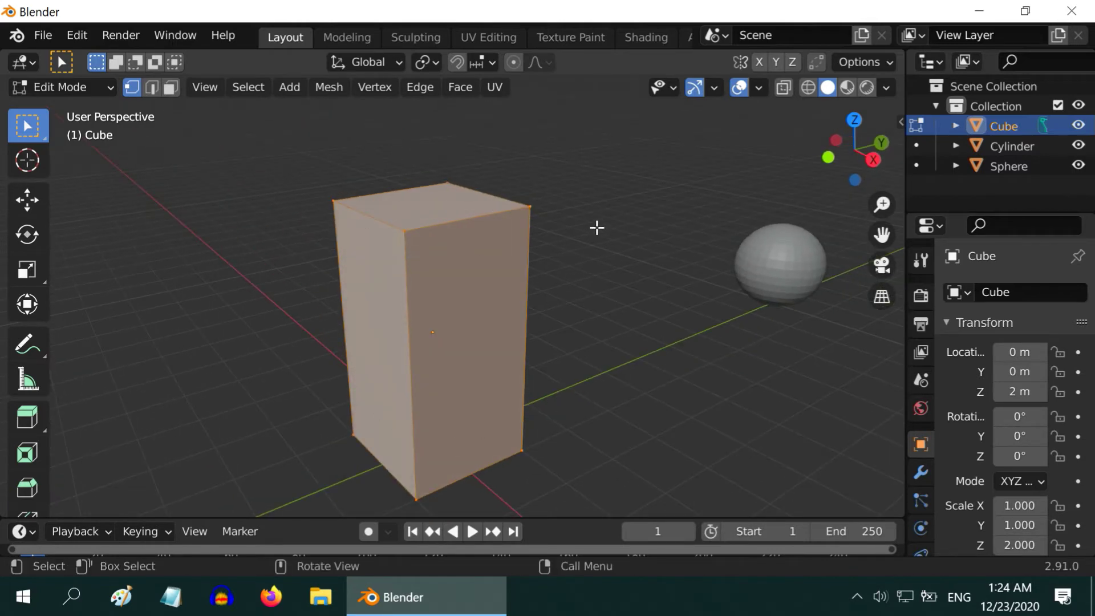
key("alt+a")
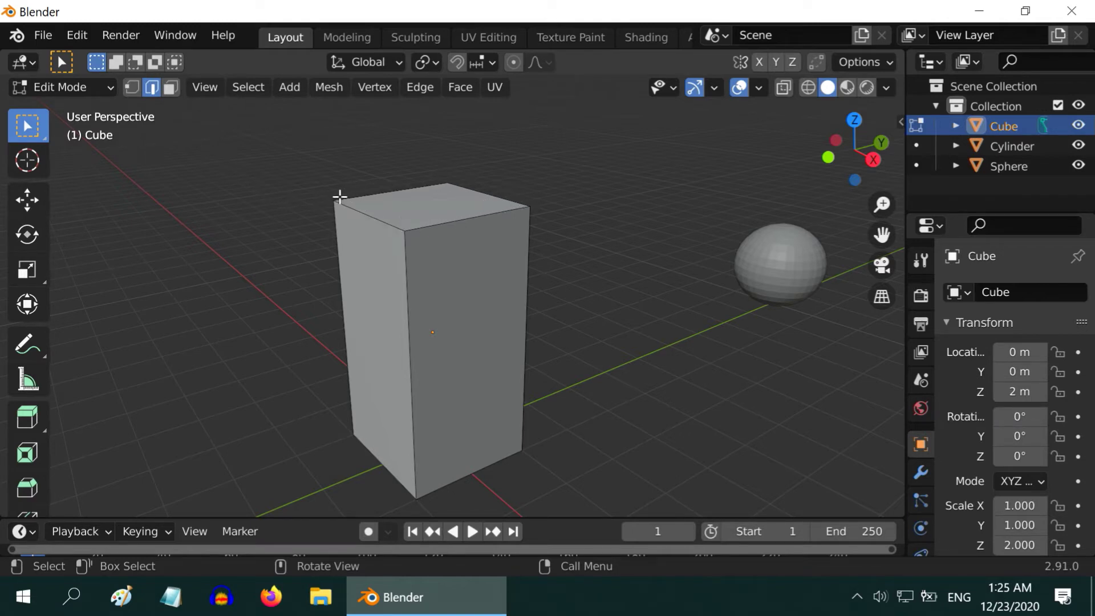
left_click(394, 189)
left_click(369, 214, "shift")
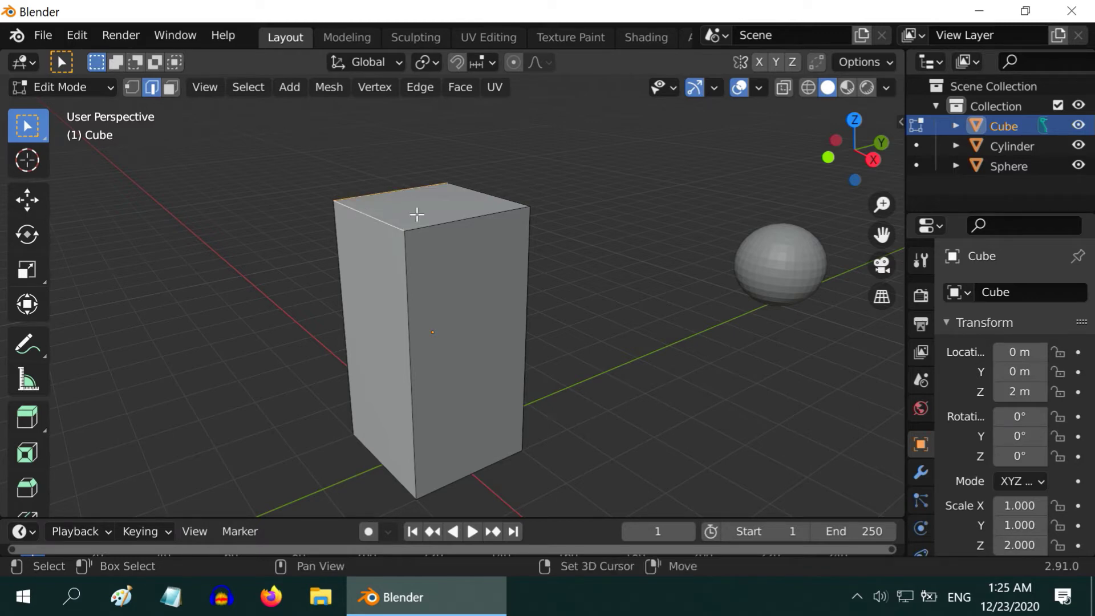
left_click(456, 218, "shift")
left_click(518, 168)
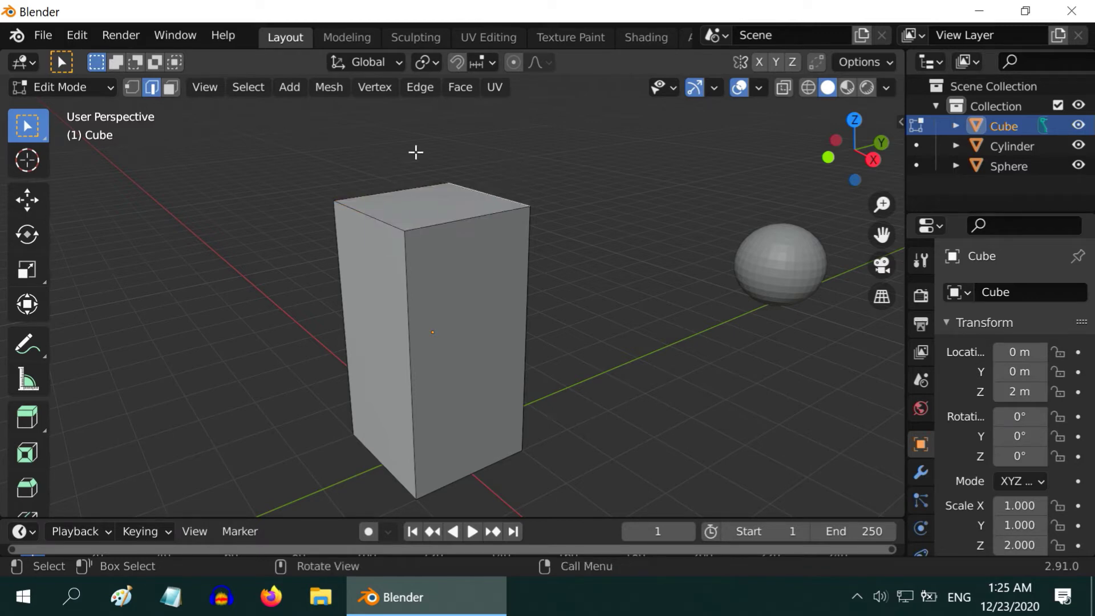
left_click_drag(292, 147, 565, 241)
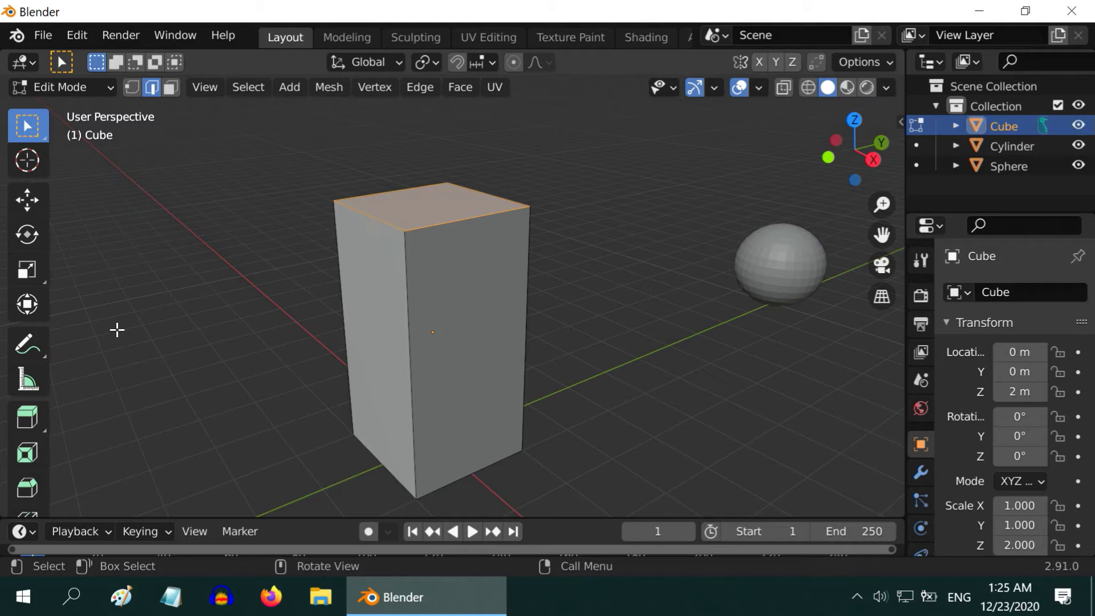
Shrink/Fatten the cube's top face to a single point, then return to the Select Box tool.
scroll(27, 354, "down", 2)
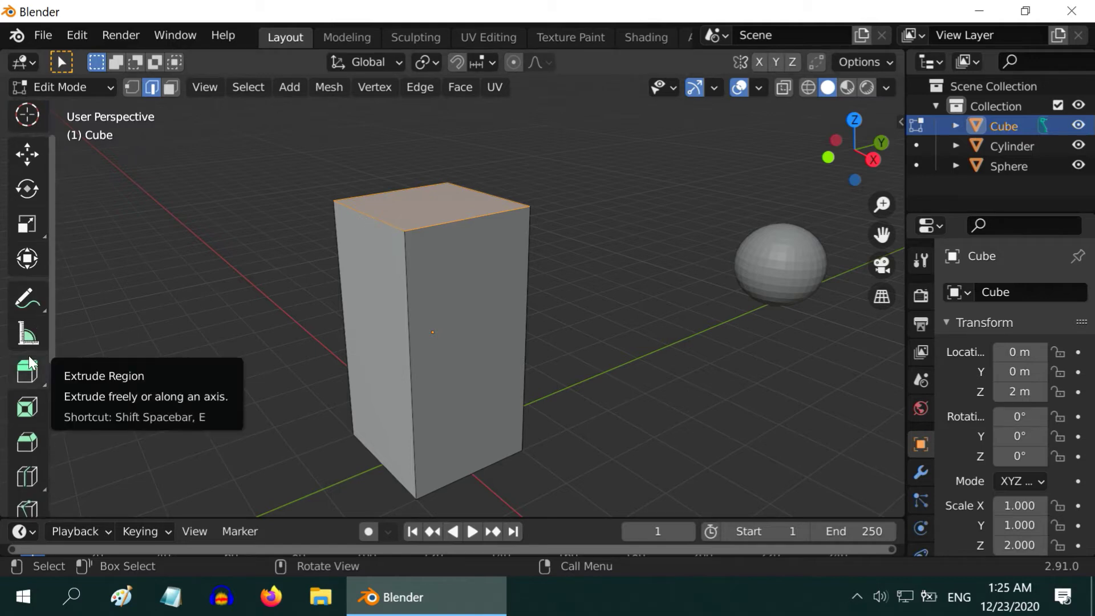
scroll(28, 355, "down", 10)
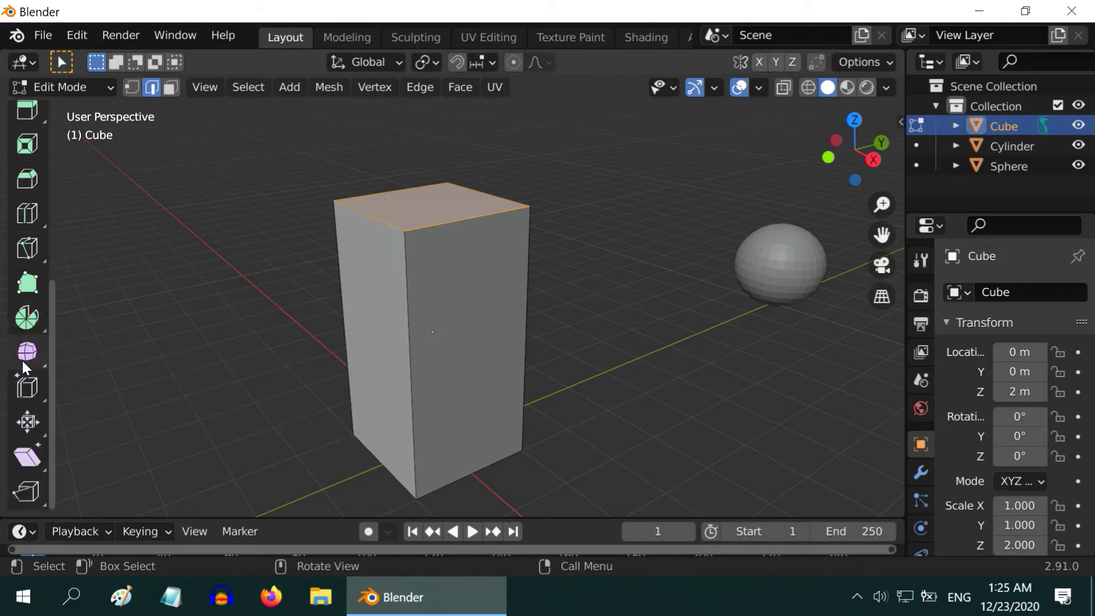
left_click(28, 423)
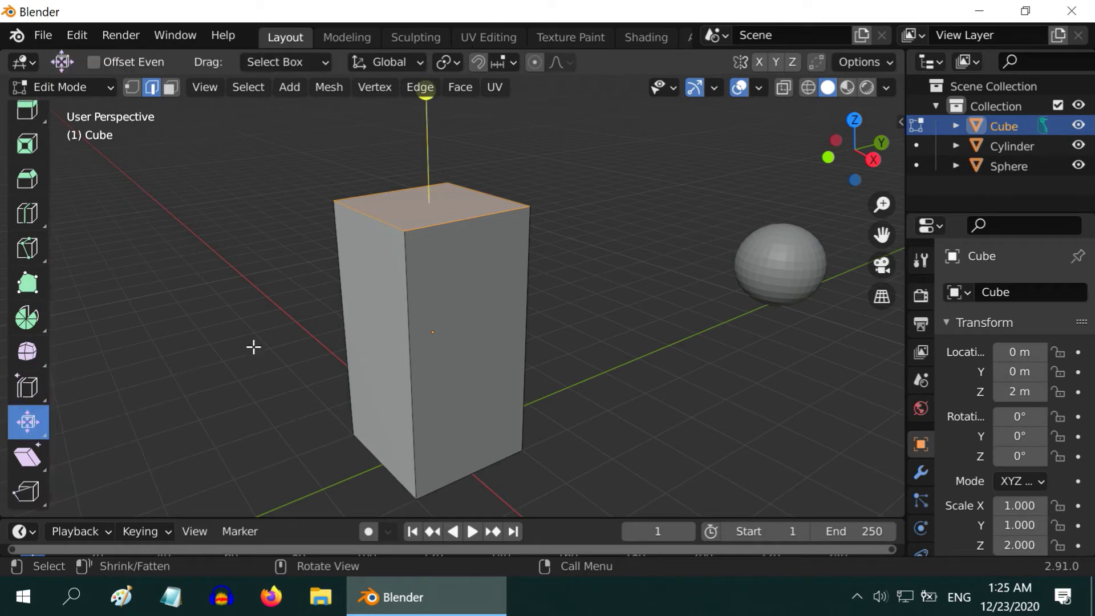
scroll(245, 277, "down", 1)
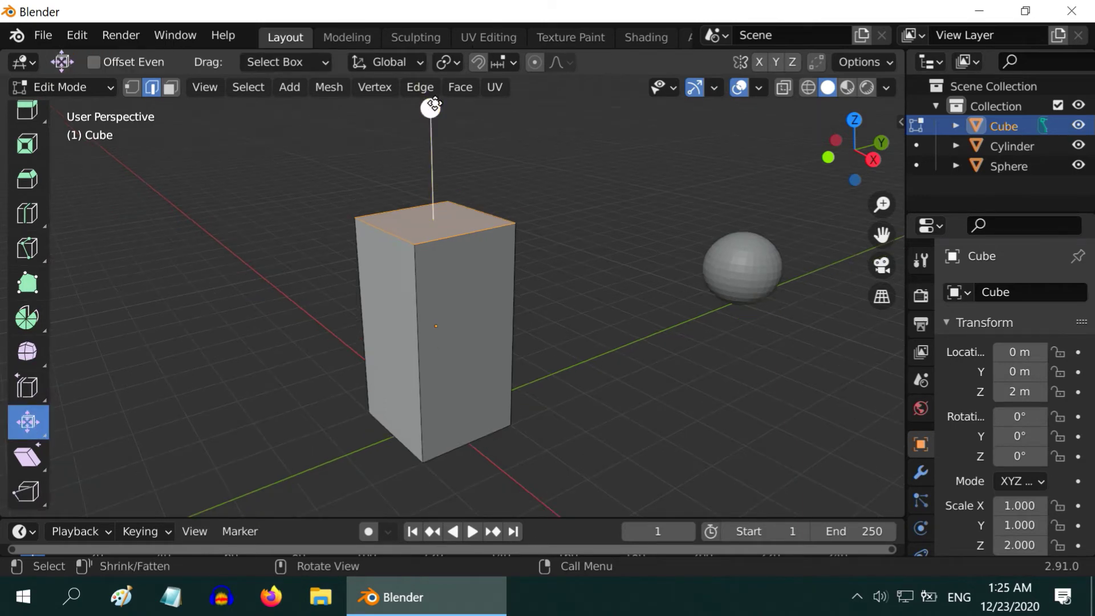
left_click_drag(433, 107, 442, 154)
scroll(5, 160, "up", 10)
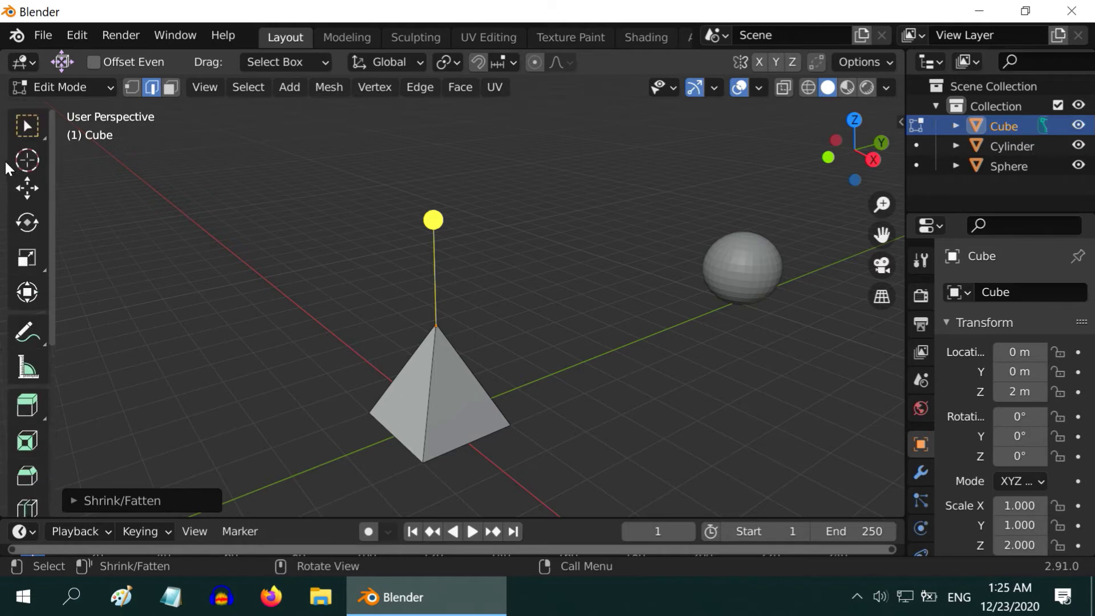
left_click(27, 125)
middle_click_drag(293, 420, 523, 370)
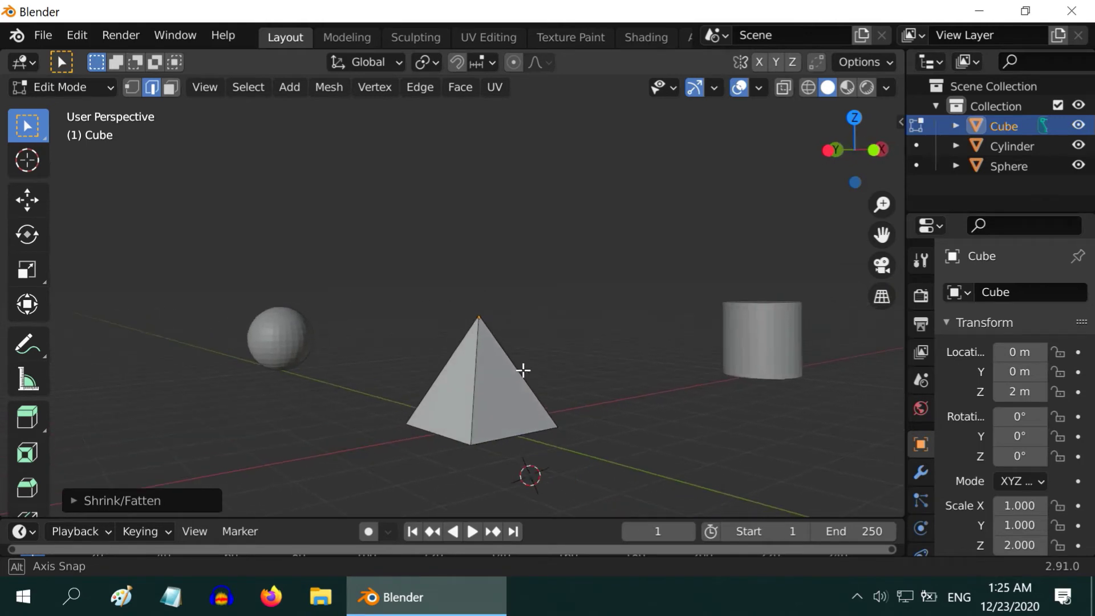
Return to Object Mode, then select the sphere and frame it in view.
left_click(84, 87)
left_click(71, 110)
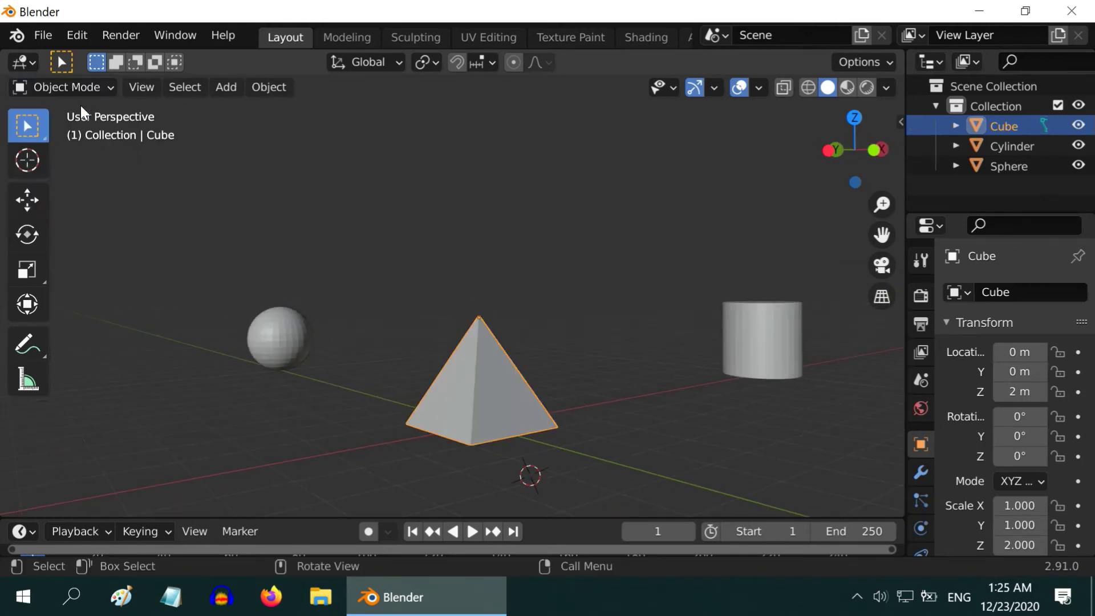
left_click(286, 340)
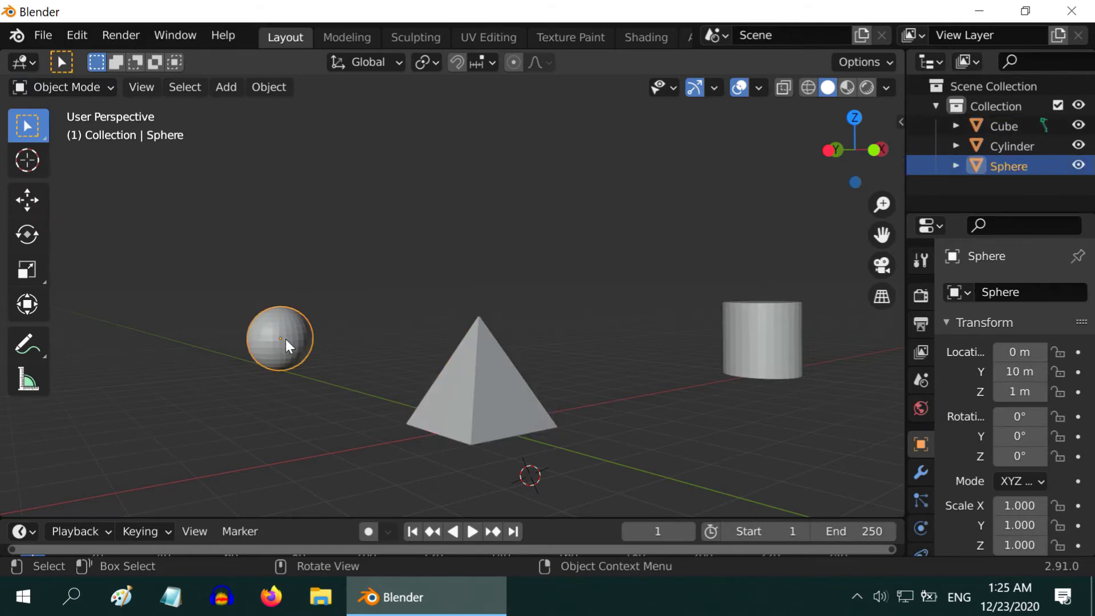
key("KP_Decimal")
scroll(302, 282, "down", 3)
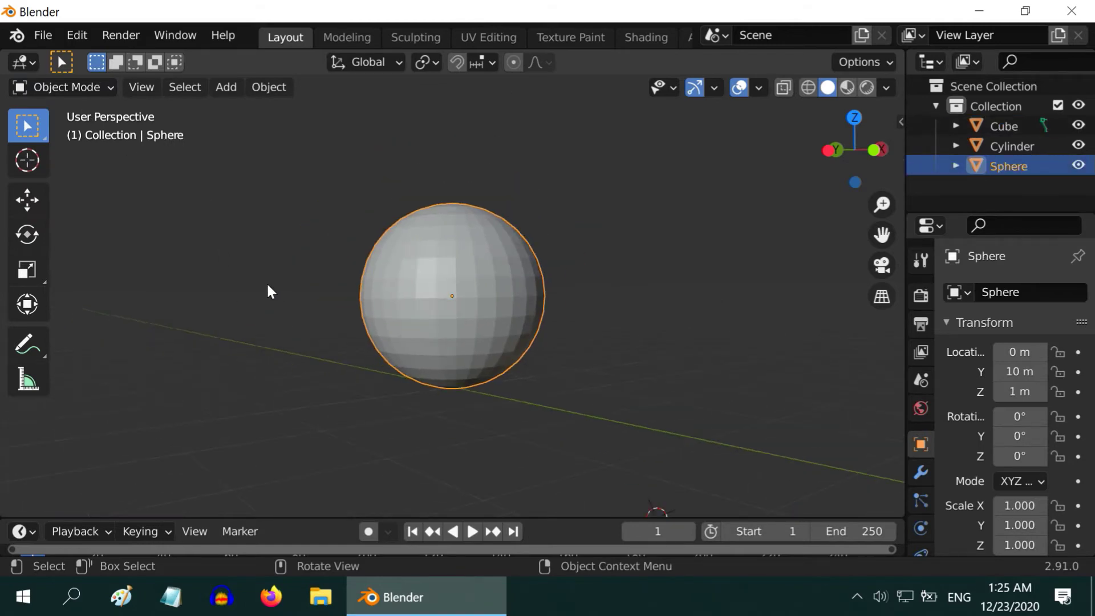
middle_click_drag(266, 282, 280, 333)
scroll(445, 350, "up", 2)
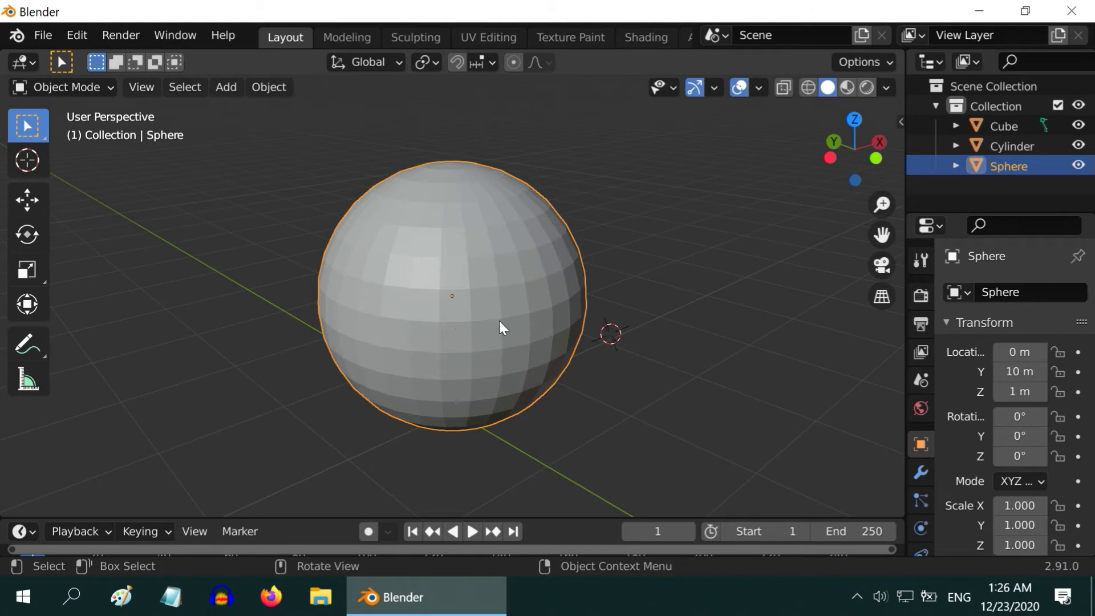
Enter Edit Mode on the sphere and box-select its upper faces from Top view.
left_click(74, 81)
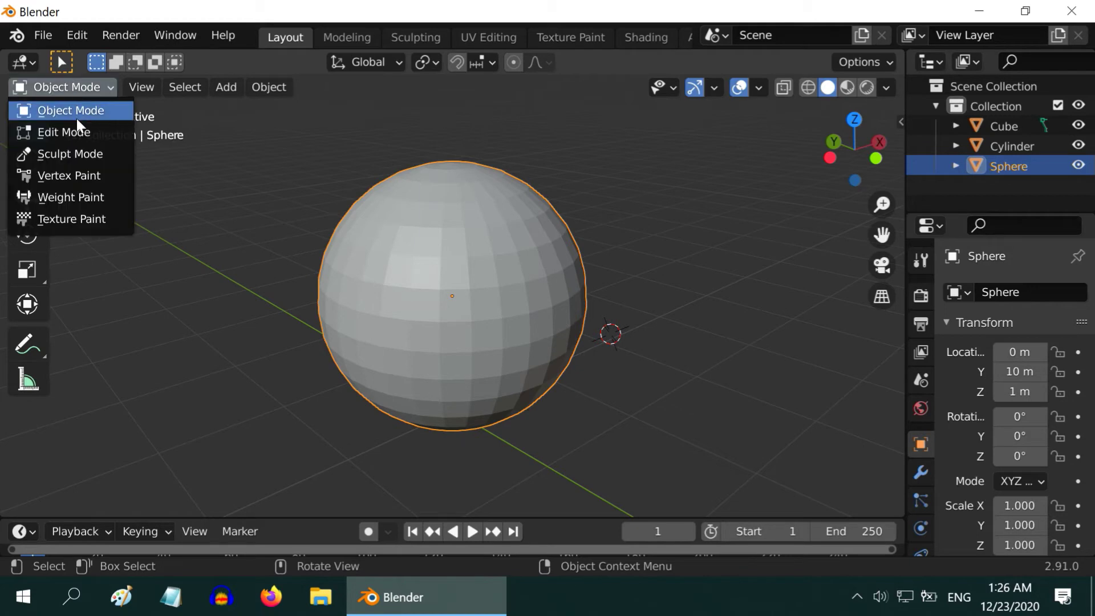
left_click(64, 132)
key("alt+a")
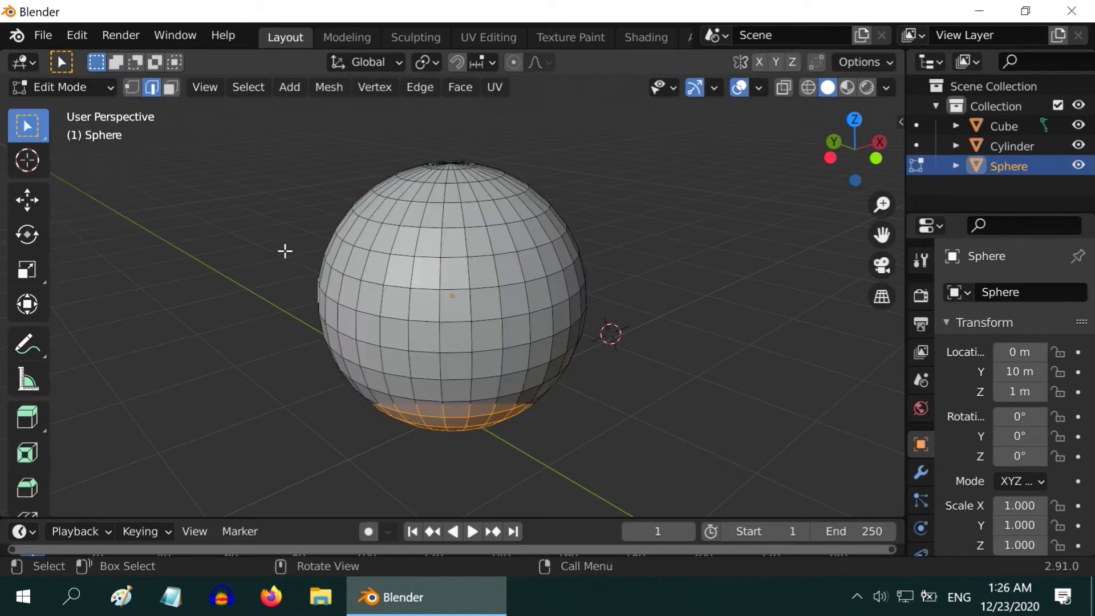
left_click(169, 87)
key("KP_7")
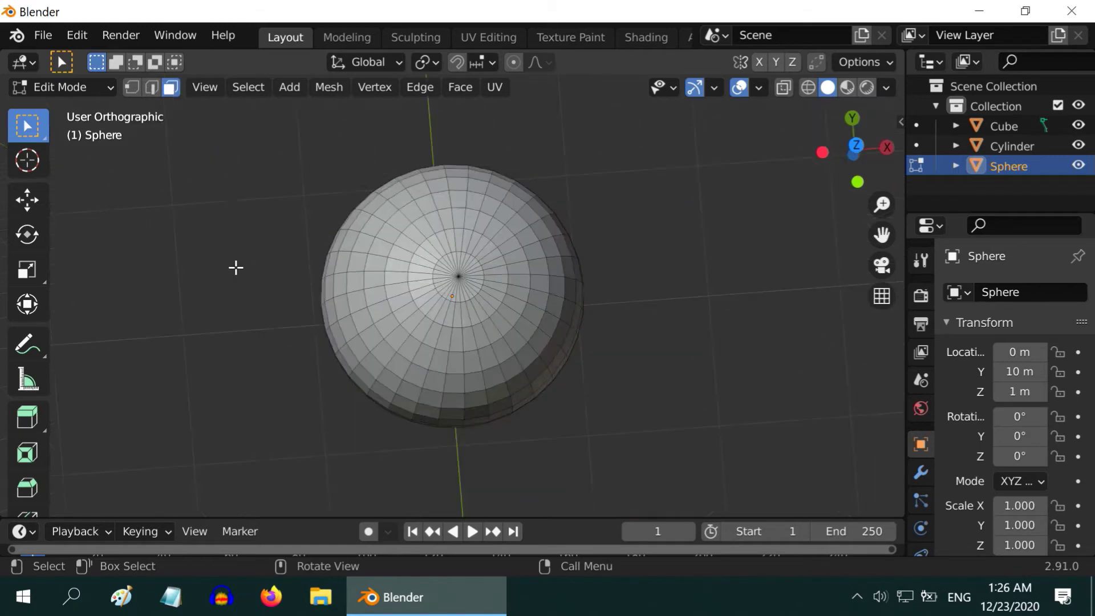
left_click_drag(268, 142, 641, 457)
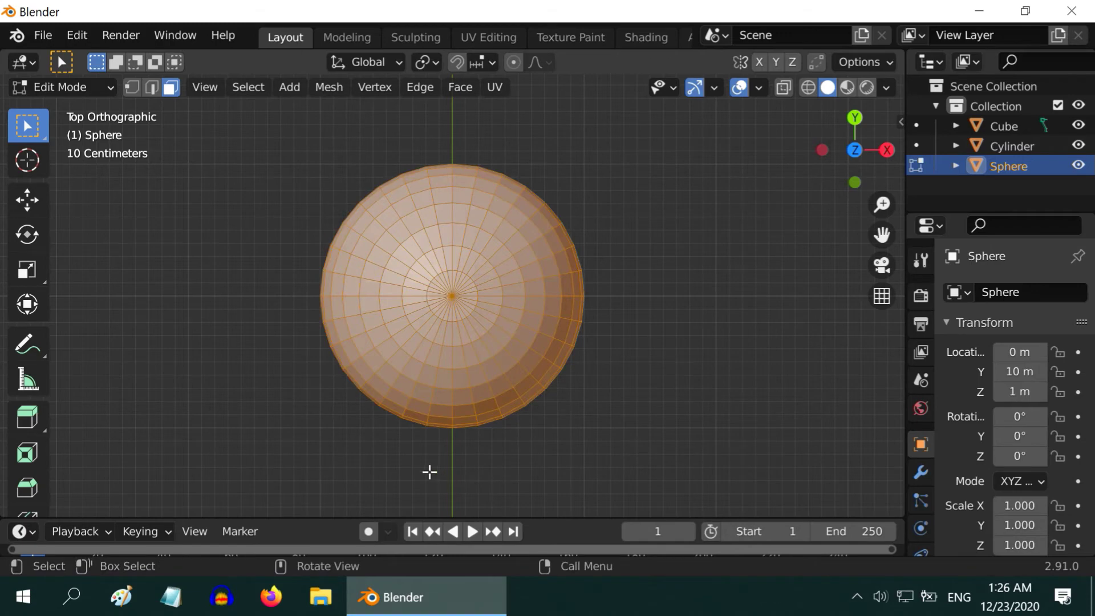
middle_click_drag(430, 472, 565, 287)
scroll(476, 282, "up", 1)
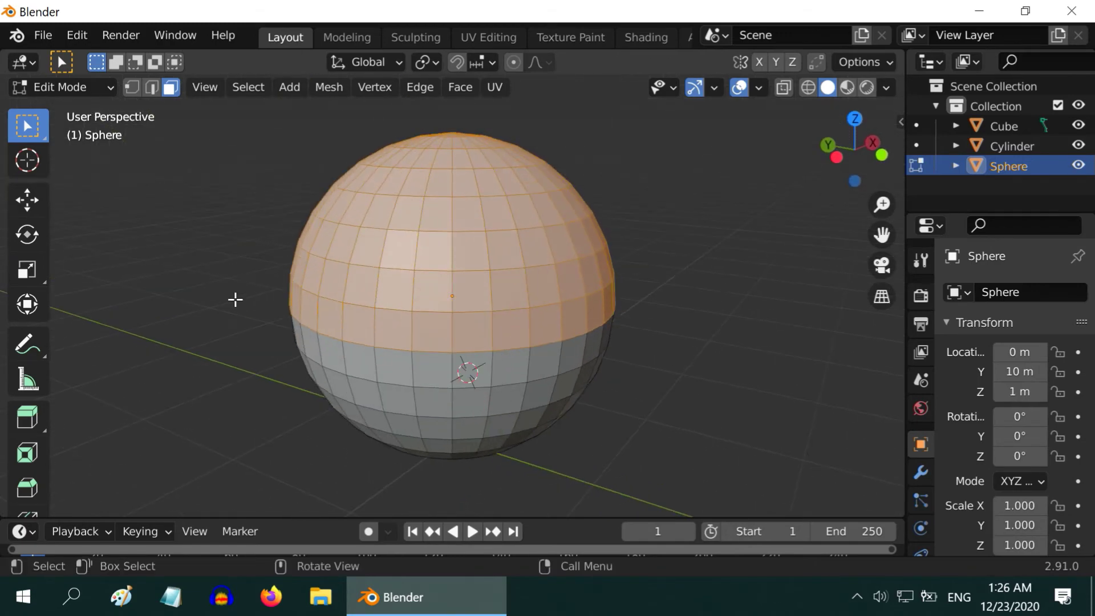
middle_click_drag(232, 299, 724, 308)
scroll(724, 309, "down", 1)
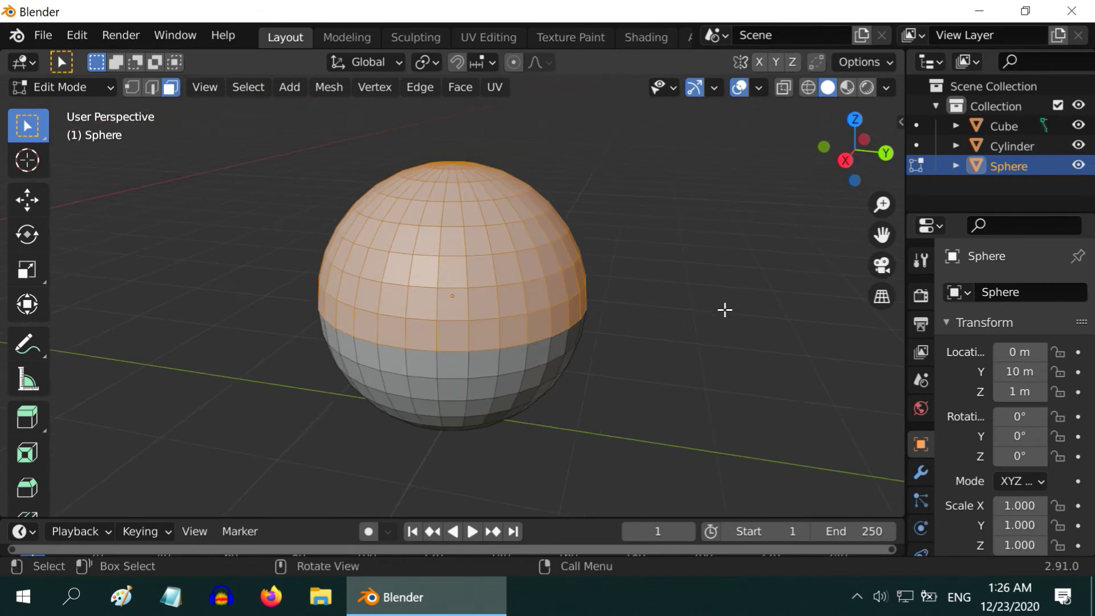
Delete the selected upper faces, leaving an open hemisphere bowl.
left_click(332, 89)
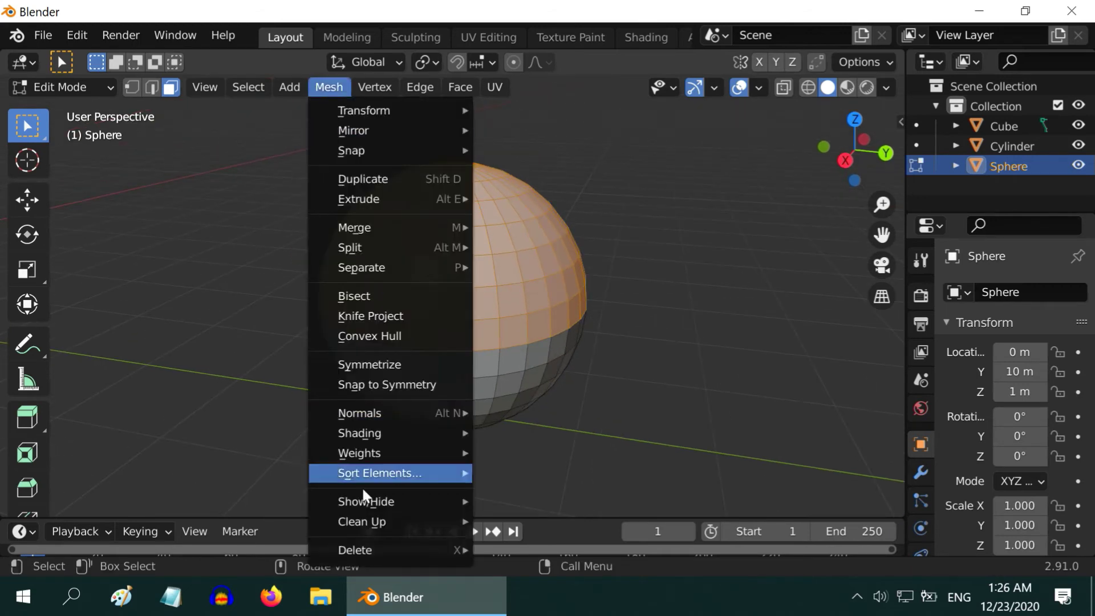
mouse_move(371, 549)
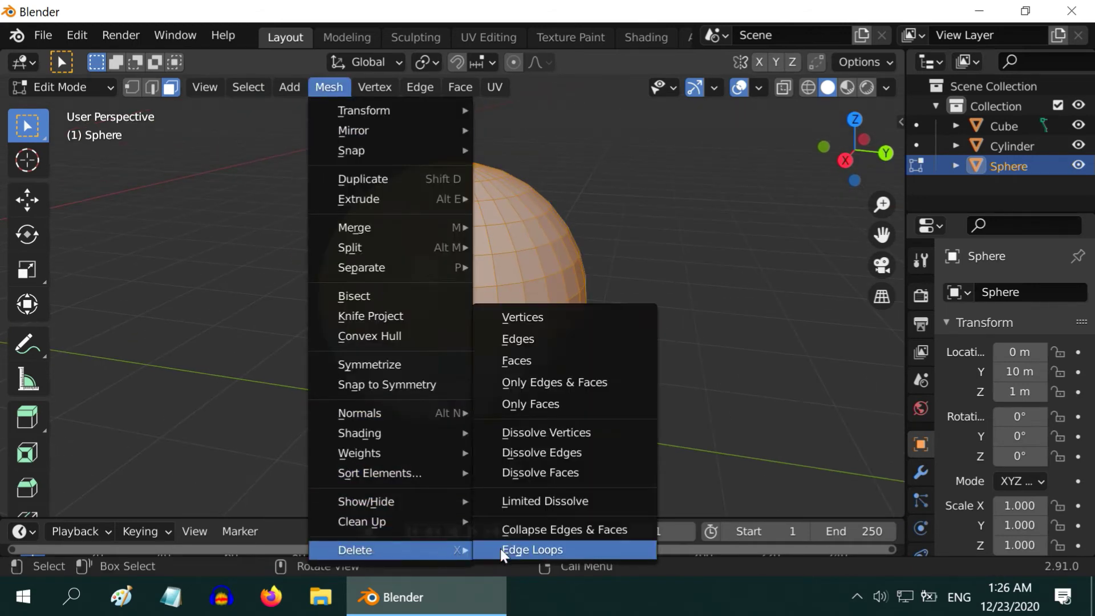
left_click(535, 360)
scroll(628, 367, "down", 2)
middle_click_drag(628, 366, 390, 356)
scroll(301, 272, "down", 1)
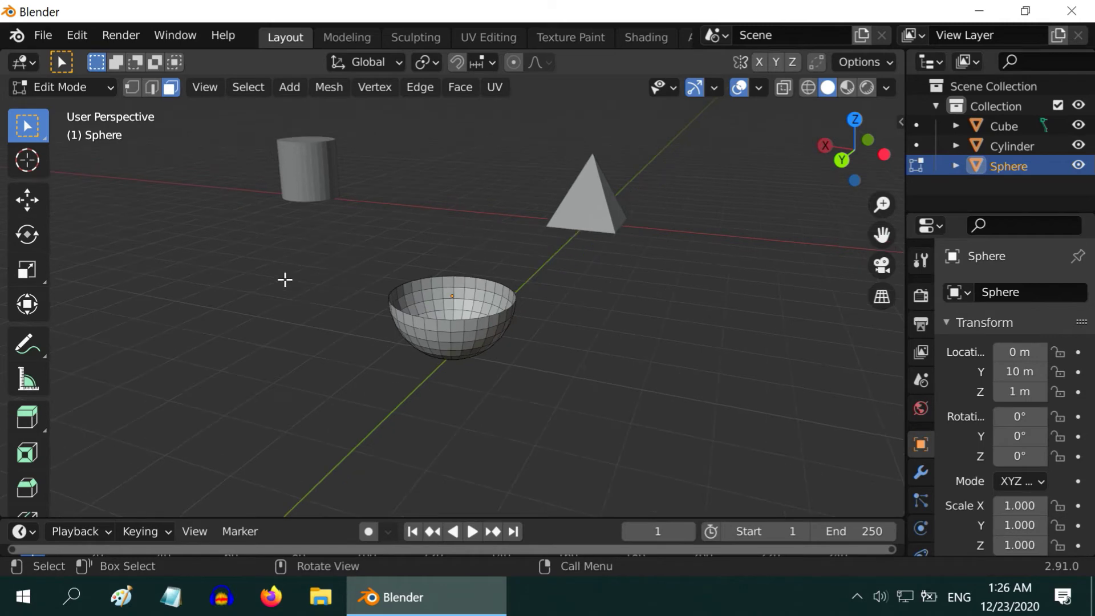
Return to Object Mode and select and frame the cylinder.
left_click(66, 84)
left_click(70, 111)
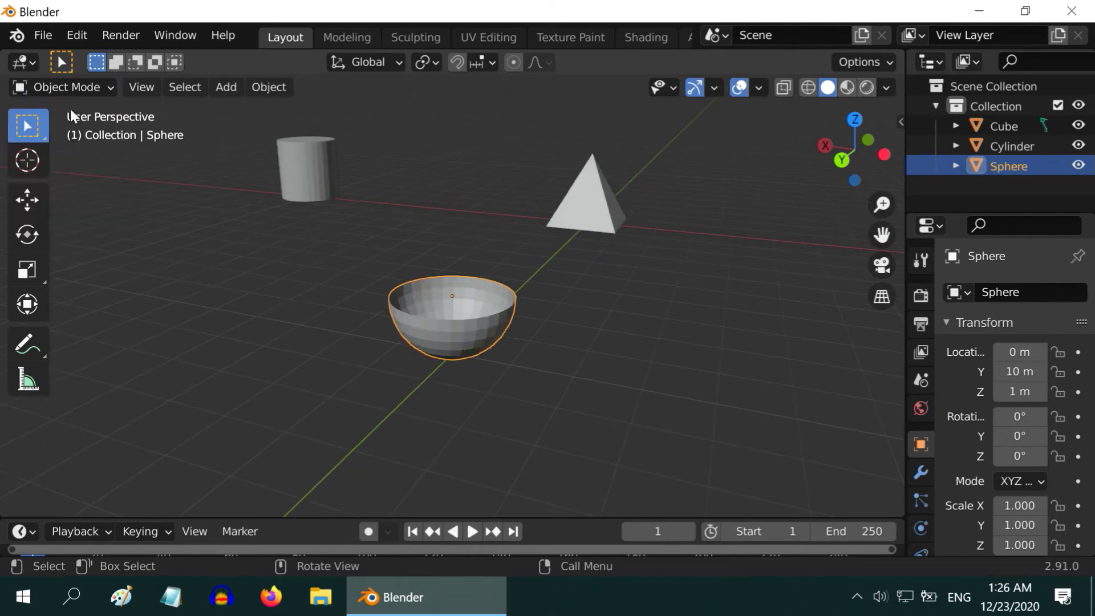
left_click(302, 175)
key("KP_Decimal")
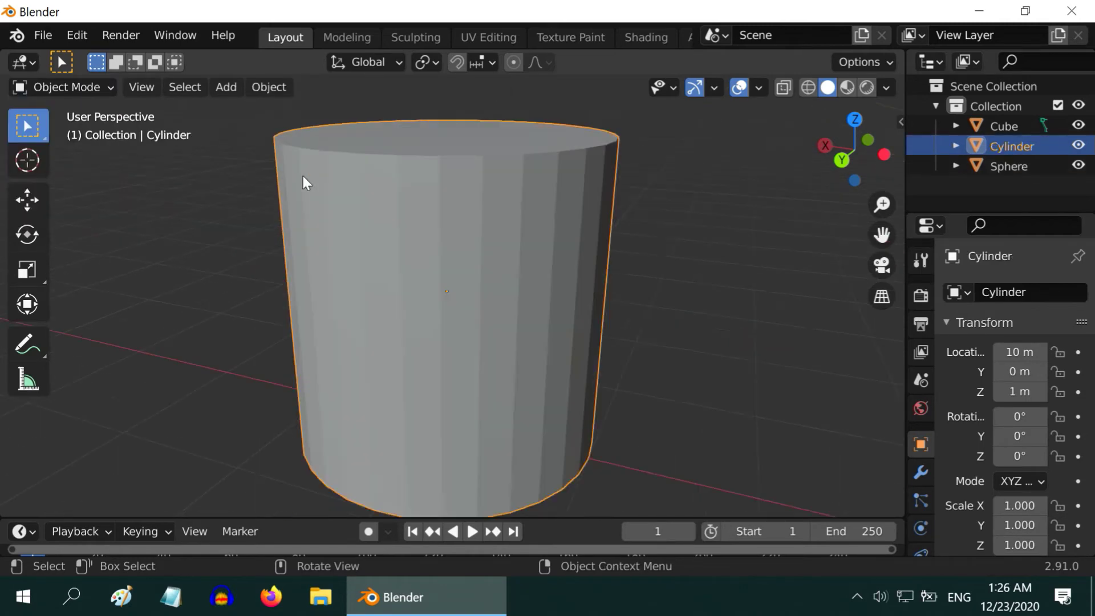
scroll(279, 188, "down", 6)
middle_click_drag(252, 247, 287, 268)
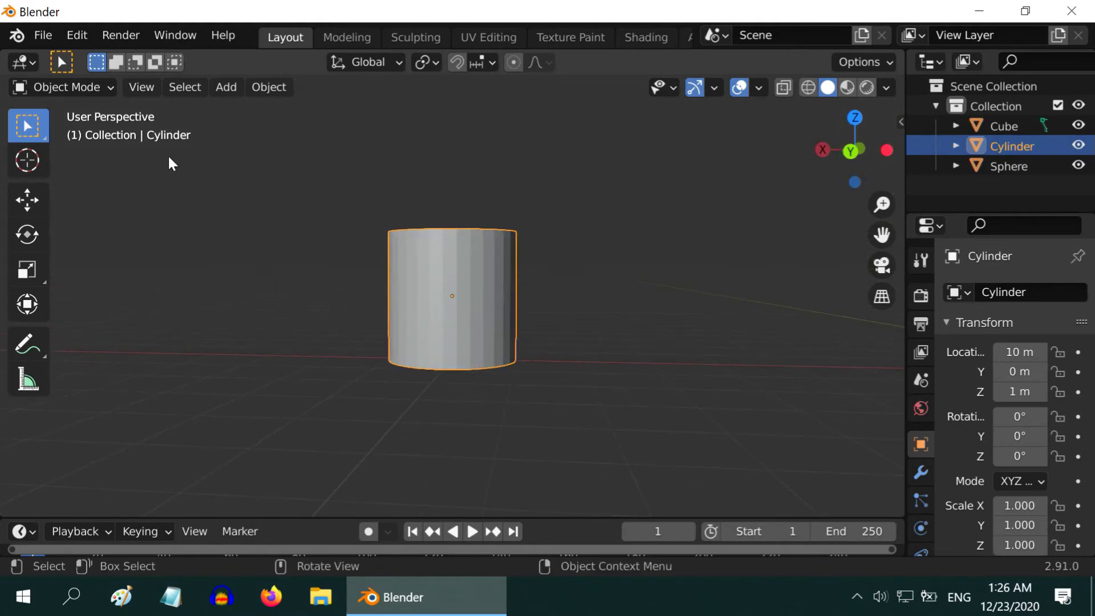
middle_click_drag(452, 261, 447, 317, "shift")
Put the cylinder in Edit Mode with nothing selected, viewing its top face.
left_click(75, 88)
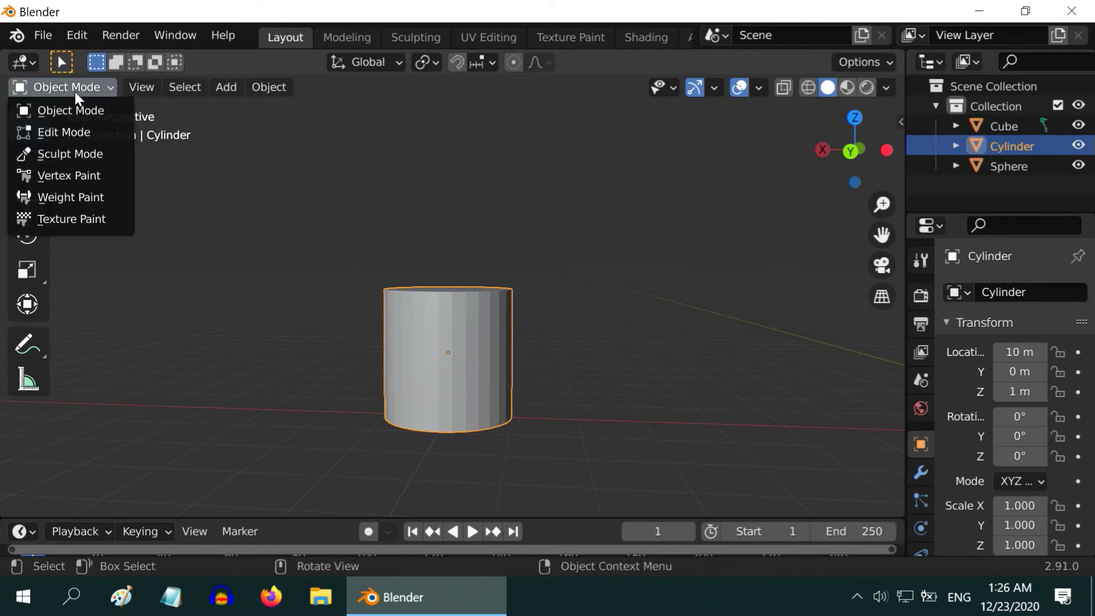
left_click(66, 132)
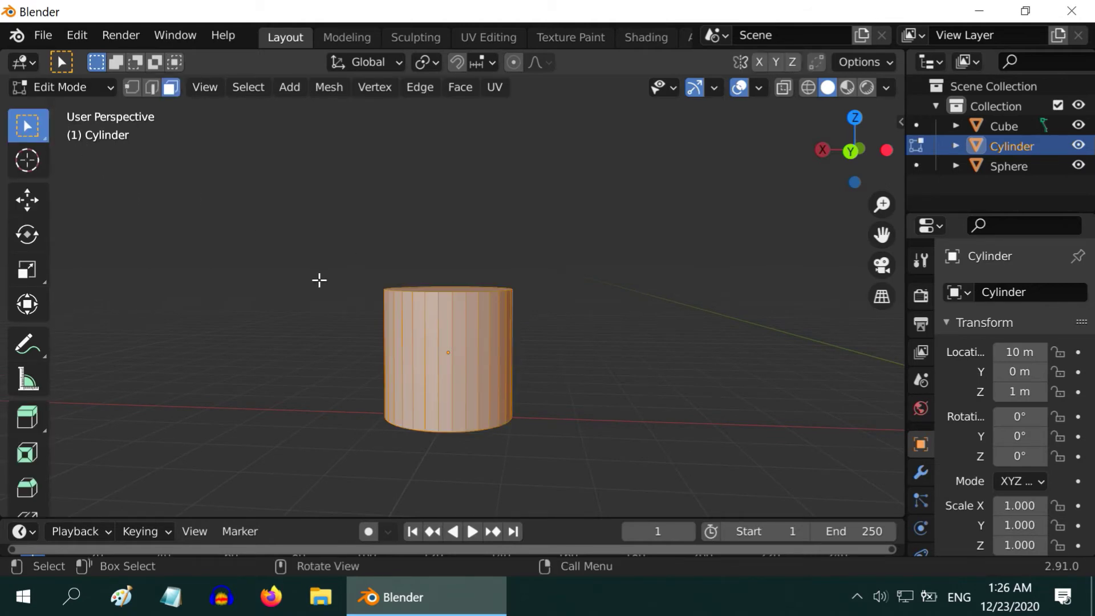
key("alt+a")
middle_click_drag(422, 259, 441, 292)
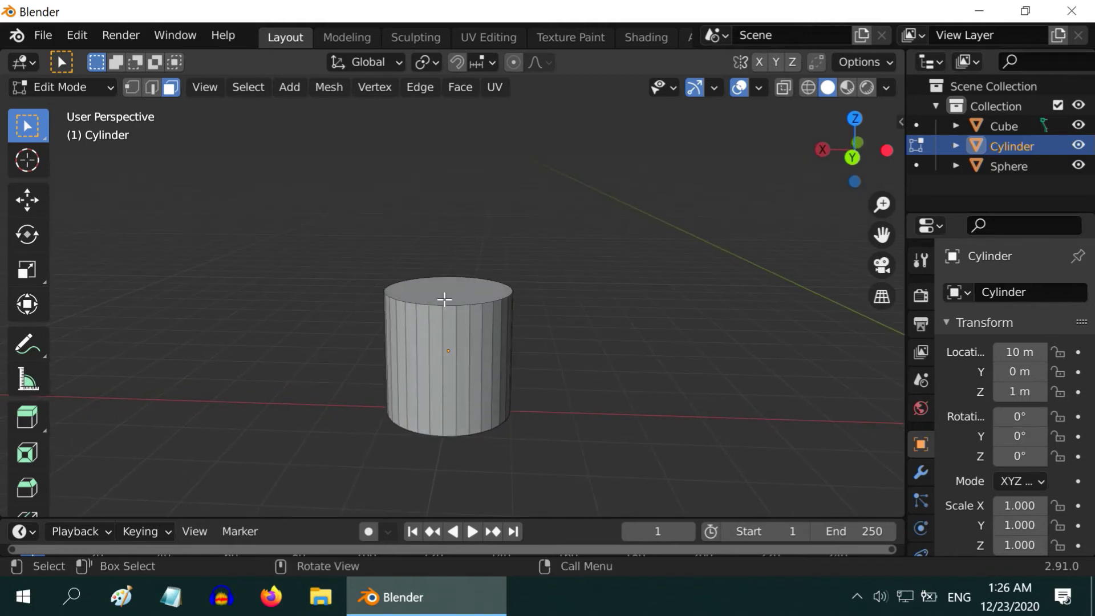
Select the cylinder's top face and extrude it upward twice, about 1.4 m then 1.9 m.
left_click(445, 299)
middle_click_drag(341, 343, 344, 313)
left_click(461, 88)
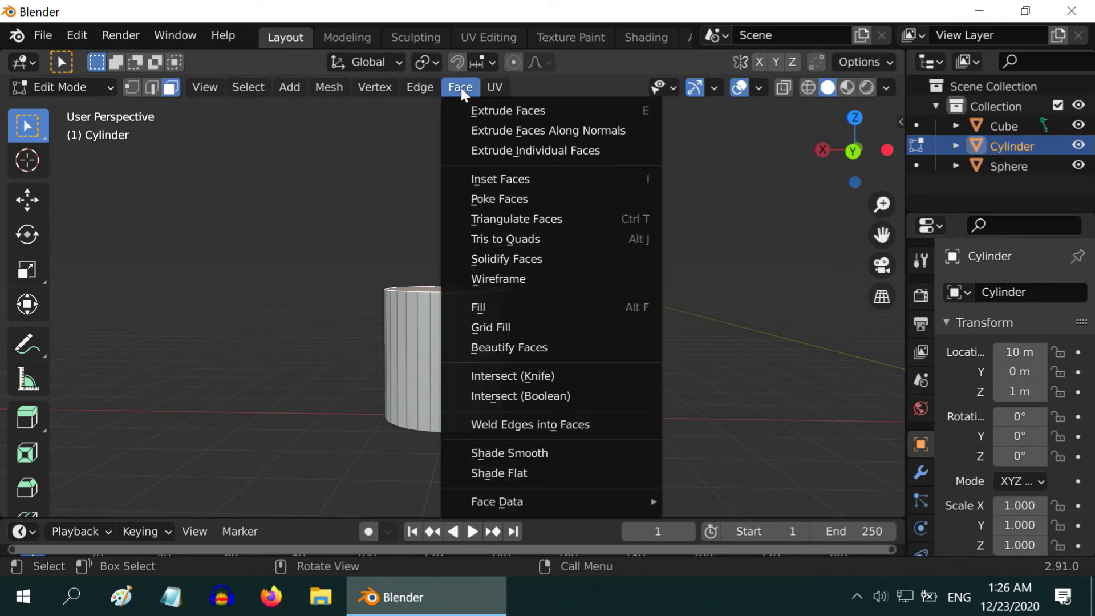
left_click(483, 110)
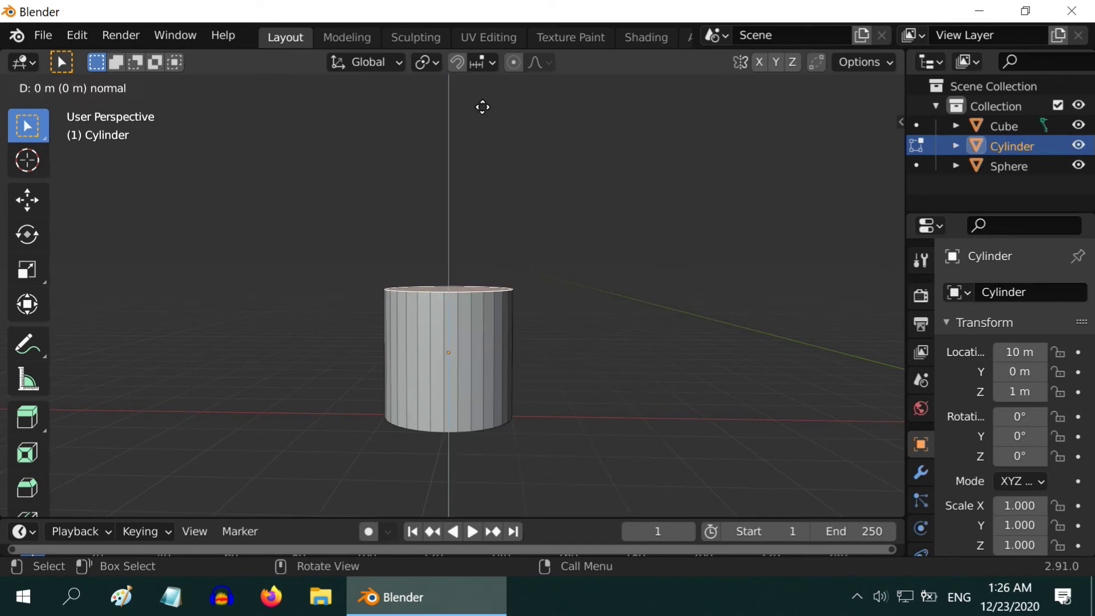
left_click(481, 450)
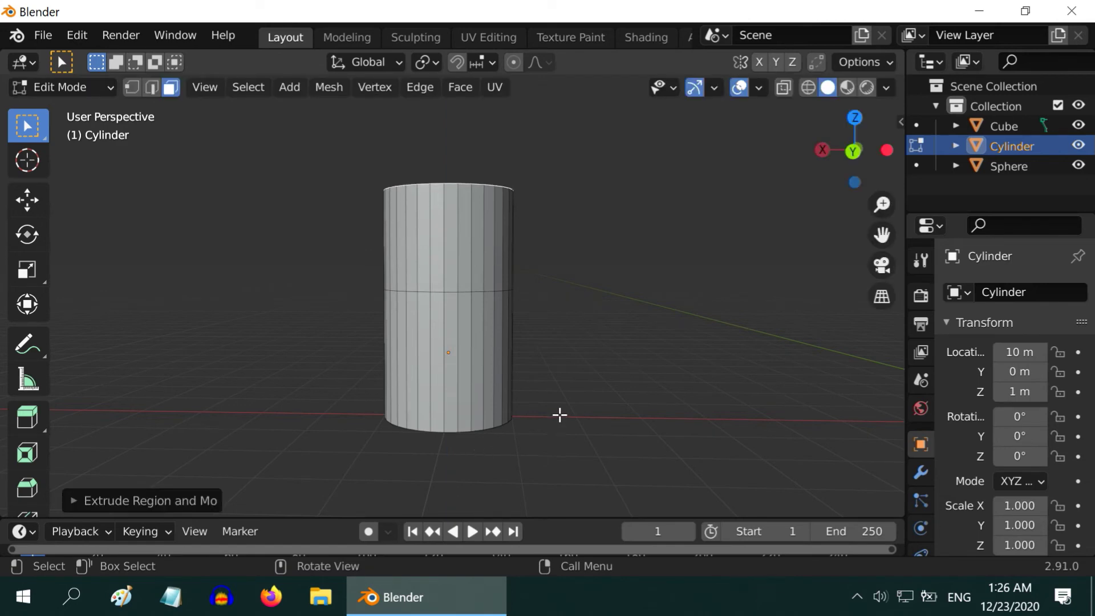
scroll(559, 415, "down", 2)
scroll(556, 427, "down", 1)
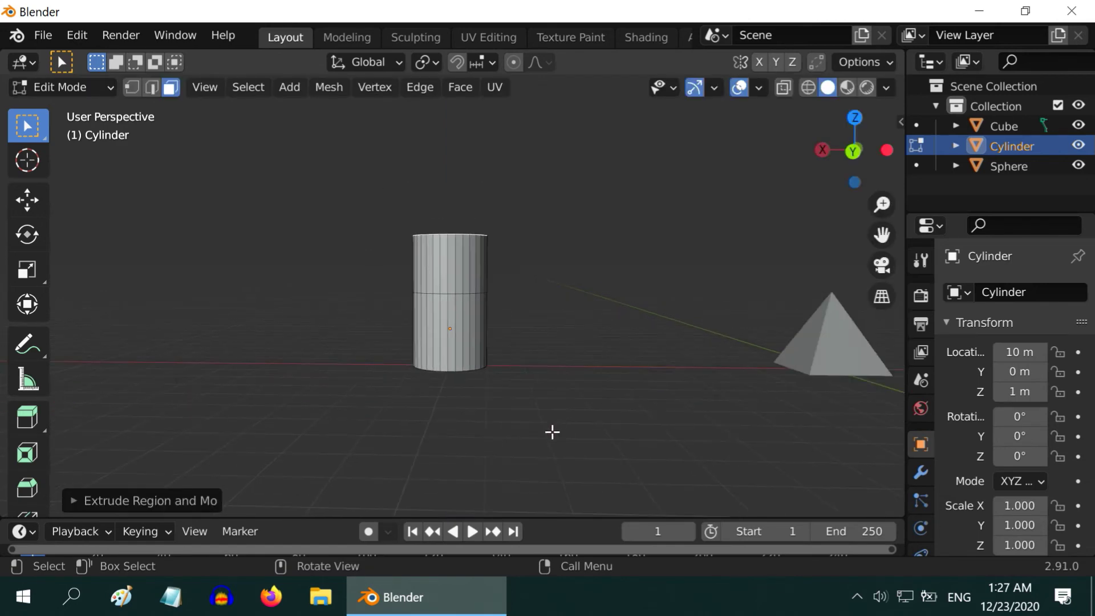
key("e")
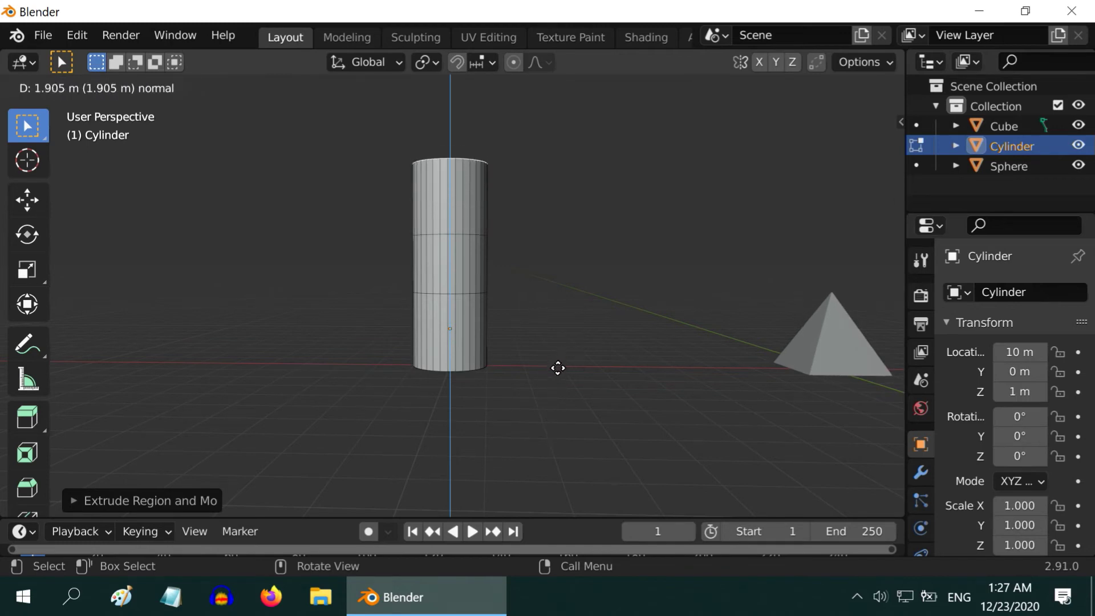
left_click(559, 367)
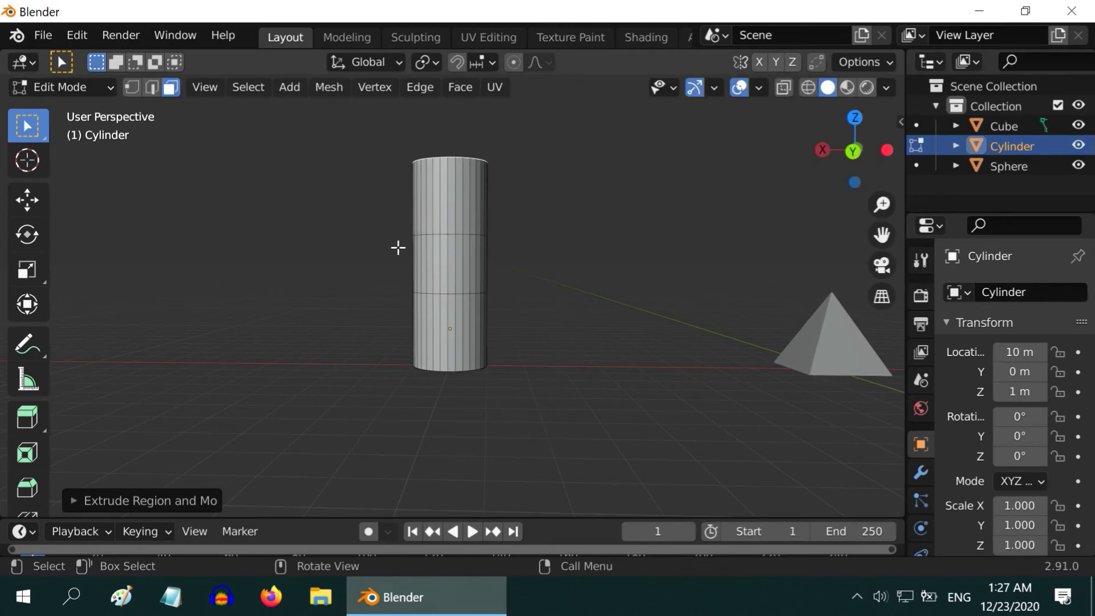
Box-select the full ring of faces around the cylinder's middle from several angles.
left_click_drag(398, 250, 525, 279)
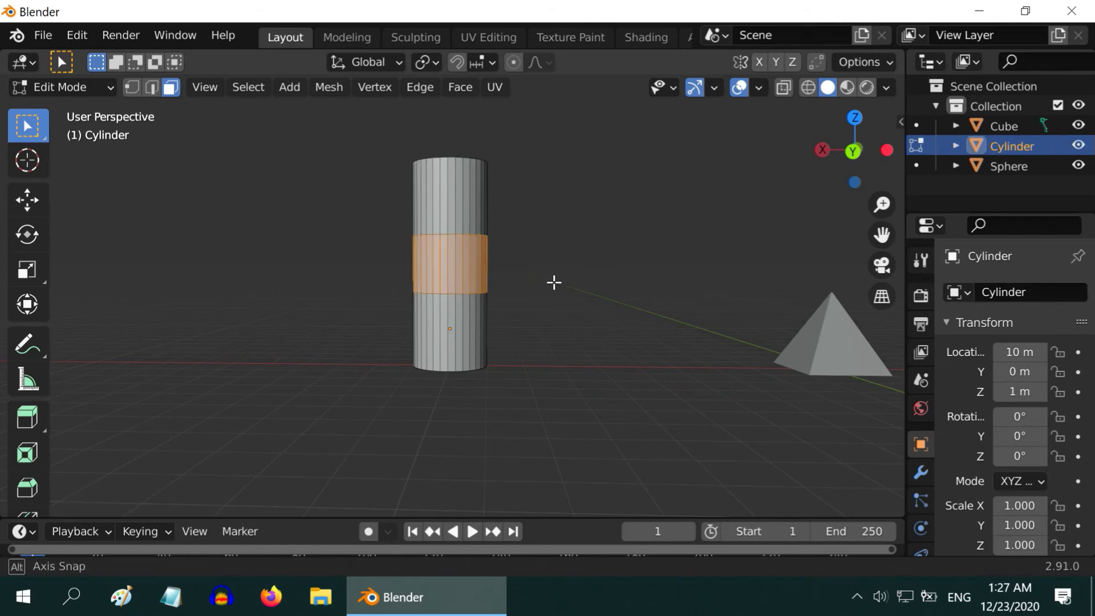
middle_click_drag(550, 281, 367, 281)
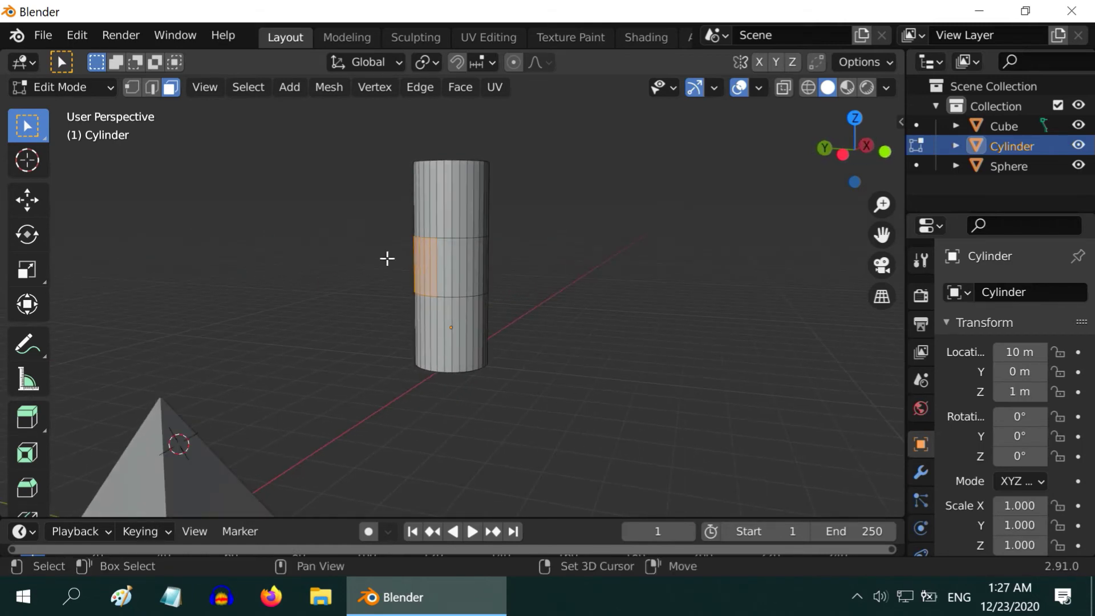
left_click_drag(392, 255, 514, 277)
middle_click_drag(547, 276, 413, 266)
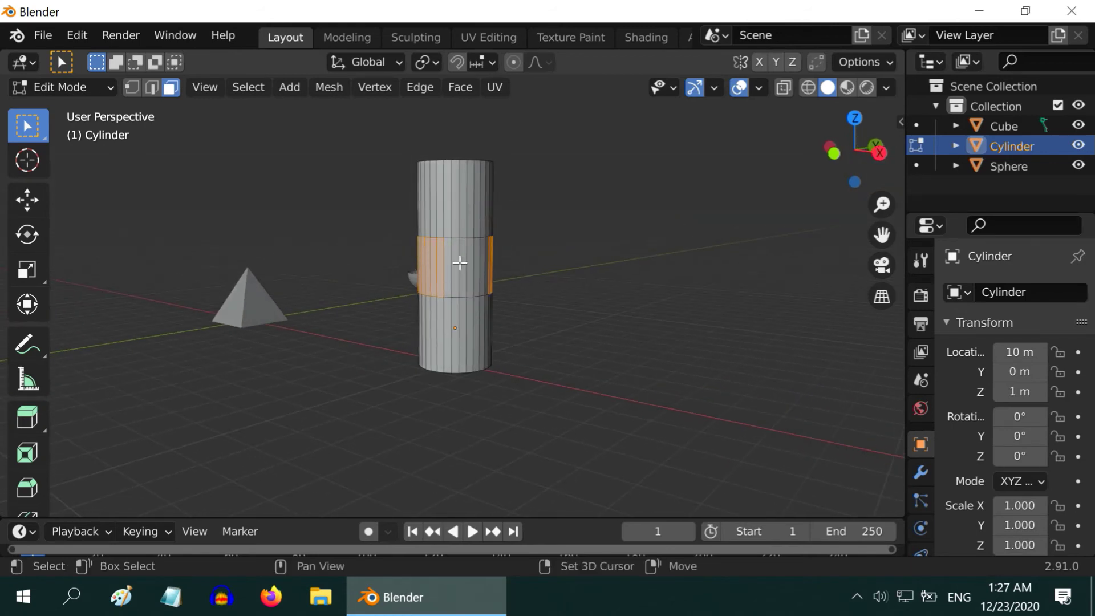
left_click_drag(522, 237, 379, 293, "shift")
middle_click_drag(379, 293, 489, 217)
scroll(556, 230, "up", 1)
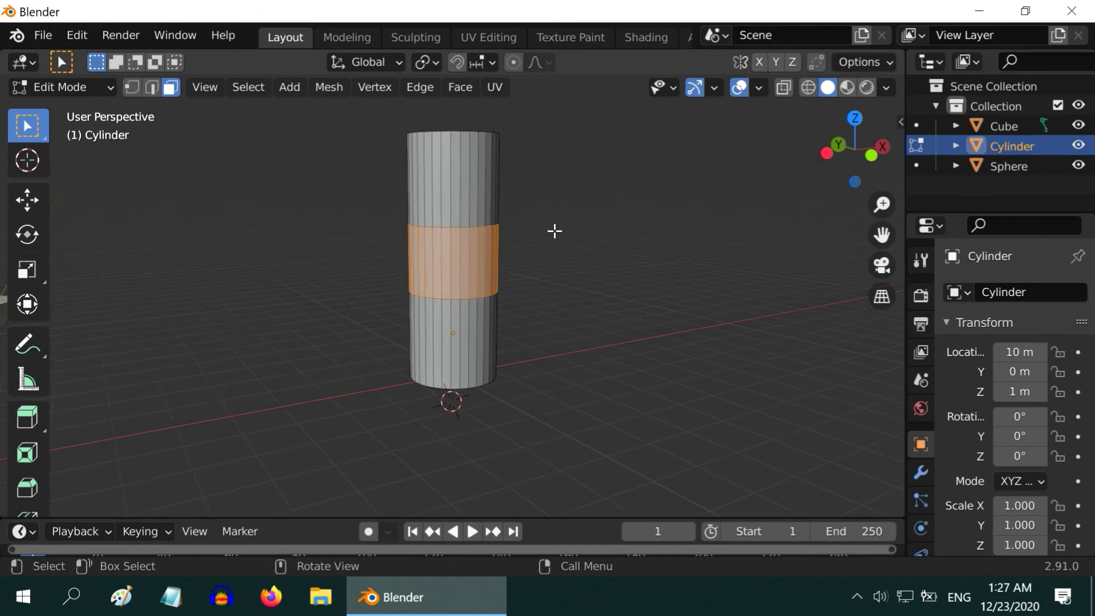
Extrude the middle band outward along normals into a wider collar, then return to Object Mode.
left_click(460, 87)
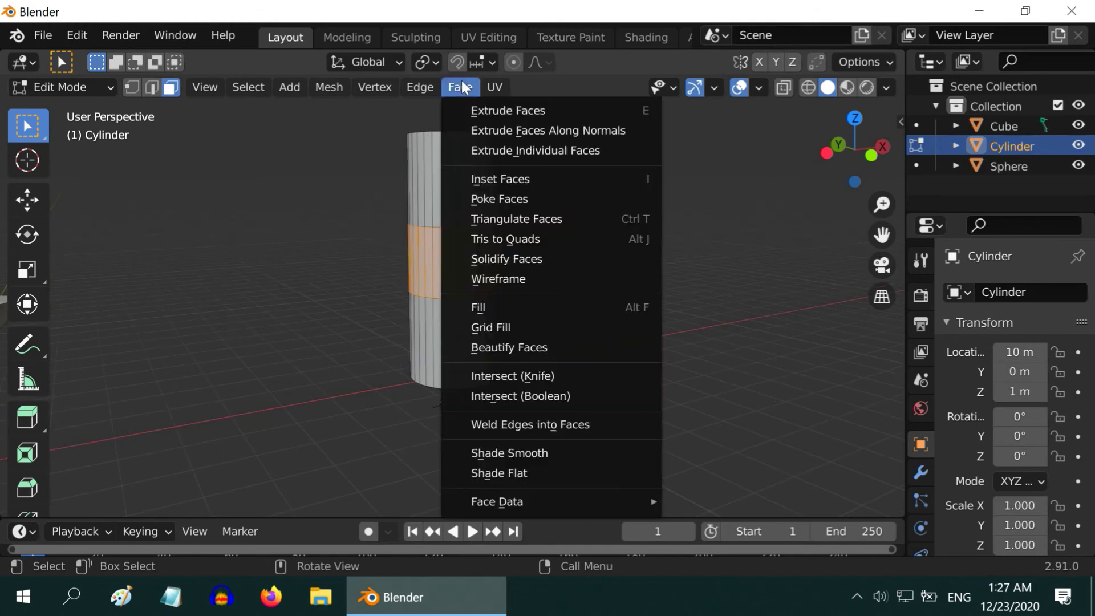
left_click(518, 130)
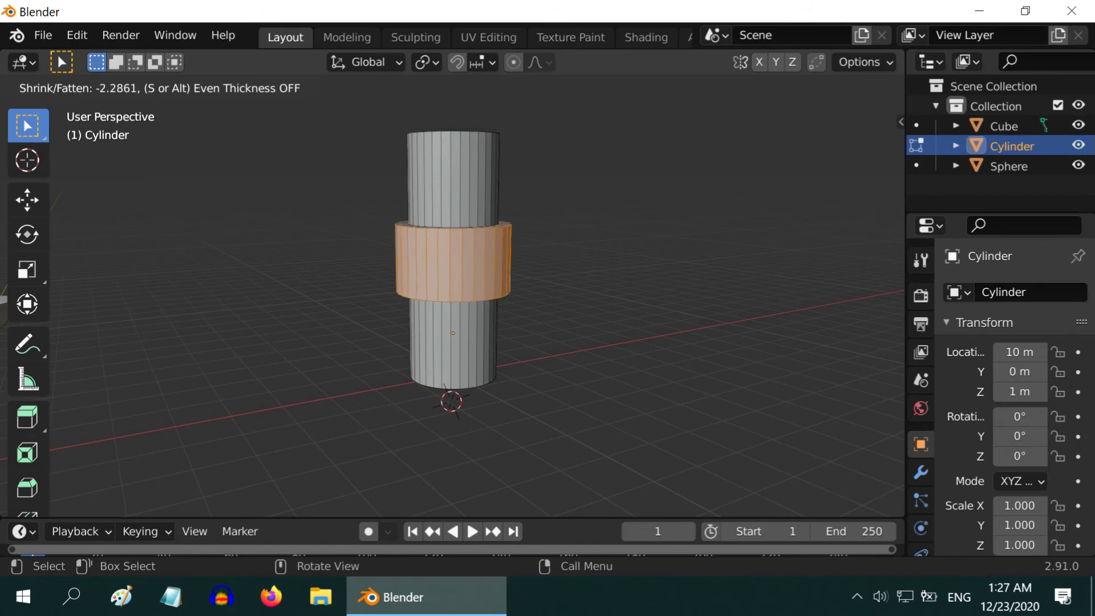
left_click(656, 191)
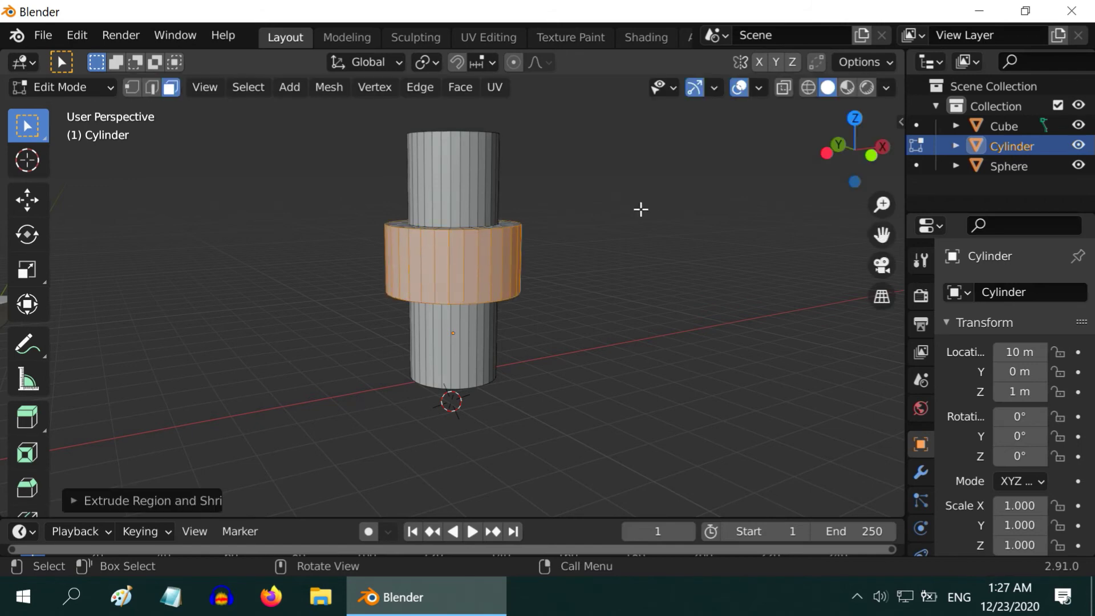
left_click(633, 208)
left_click(62, 86)
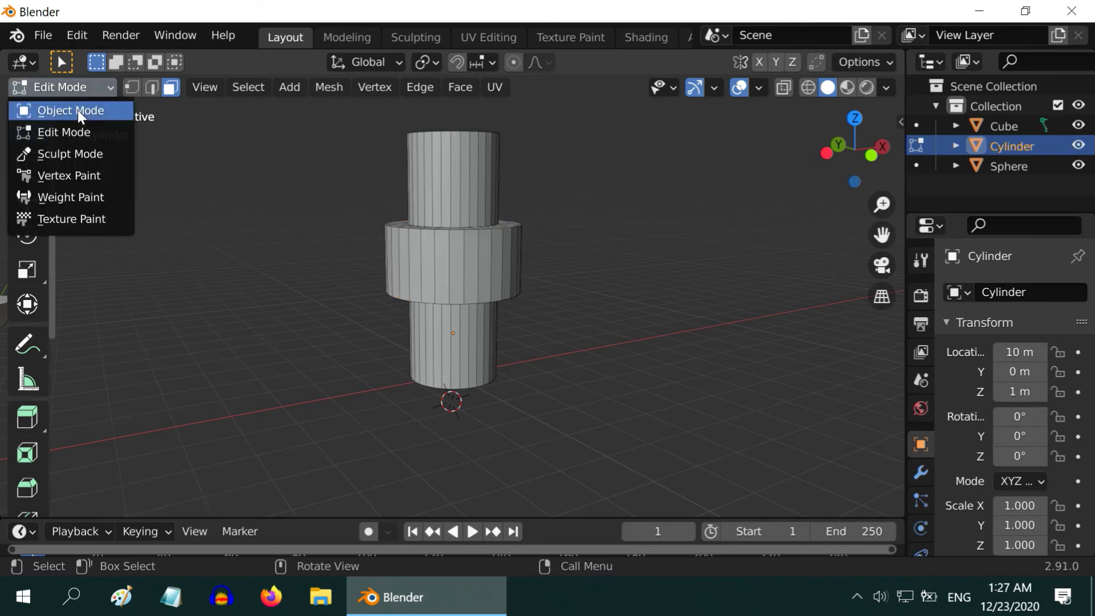
left_click(78, 111)
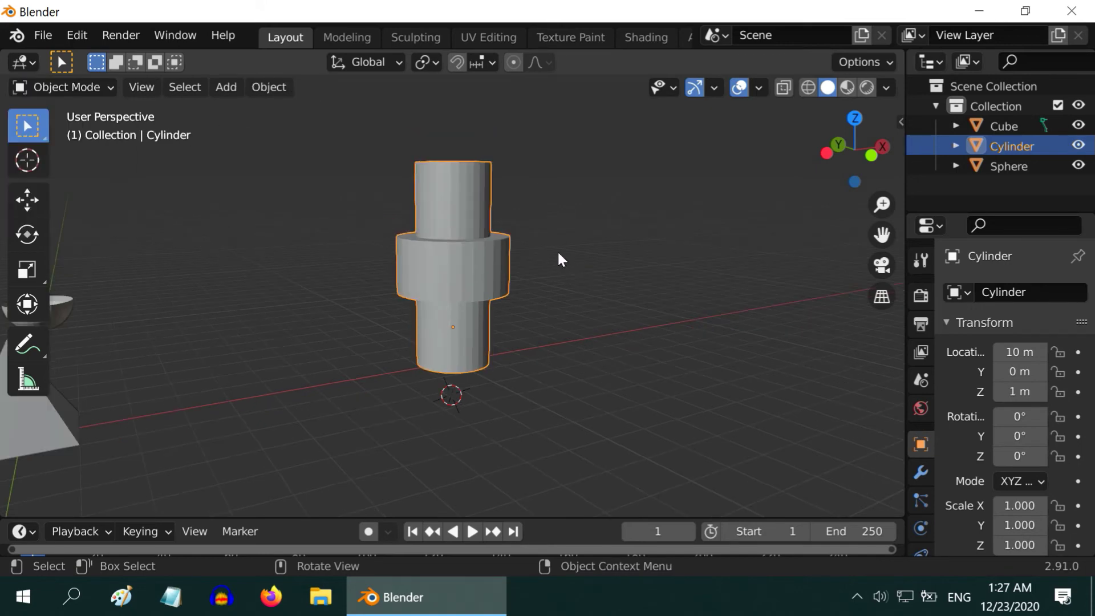
Pan and zoom toward the cylinder, then select the hemisphere bowl (Sphere).
middle_click_drag(556, 250, 510, 345, "shift")
scroll(602, 364, "up", 2)
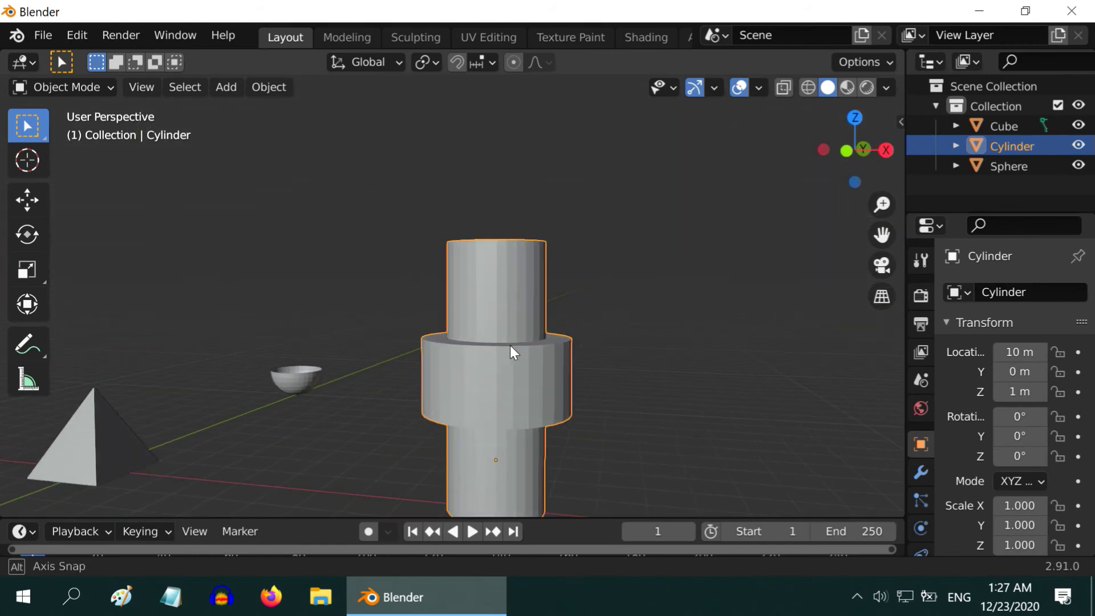
left_click(290, 381)
left_click(514, 296)
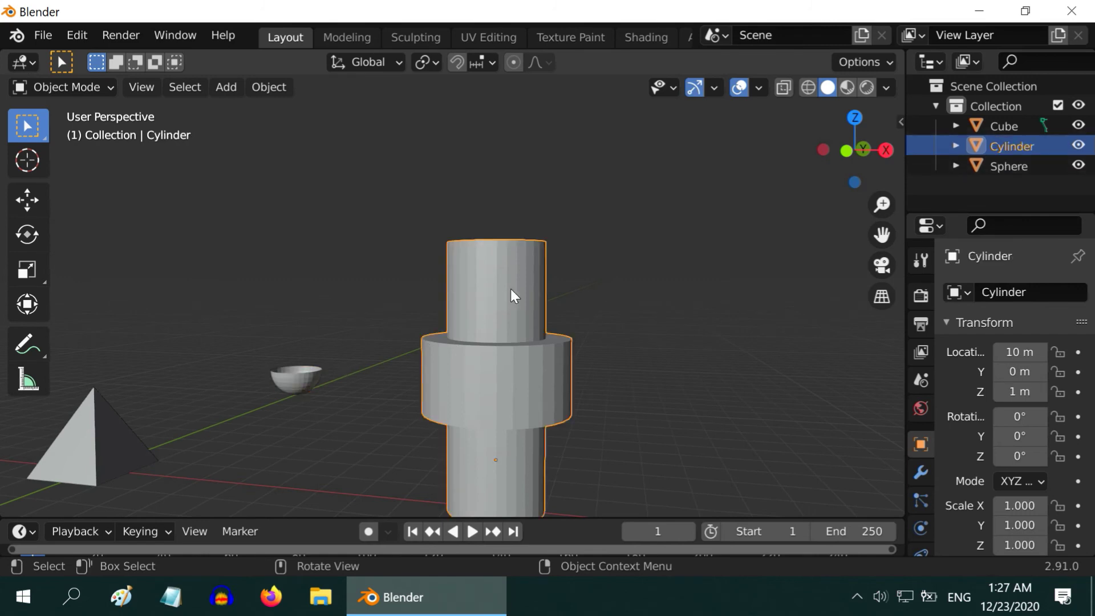
Centre the bowl over the cylinder by setting its location to X 10 m, Y 0 m.
left_click(309, 375)
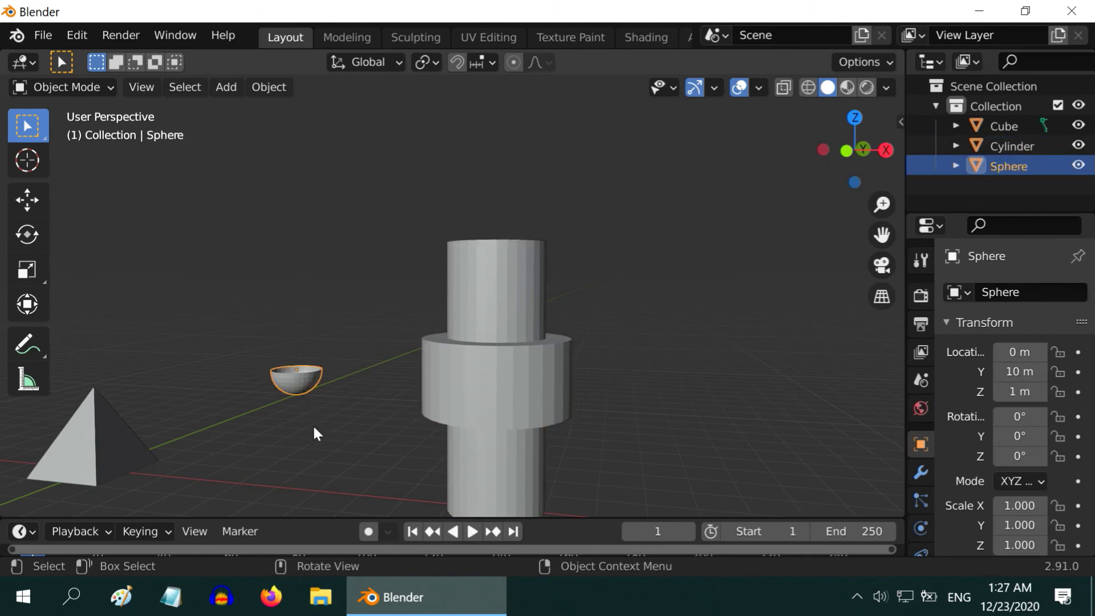
scroll(313, 432, "down", 3)
middle_click_drag(312, 436, 379, 449)
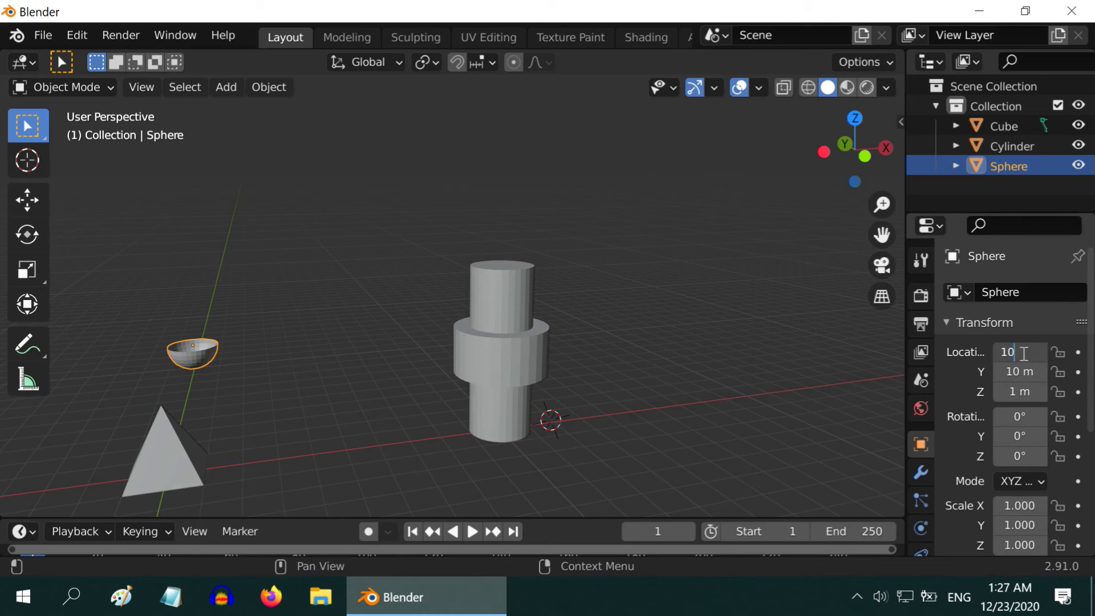
key("Return")
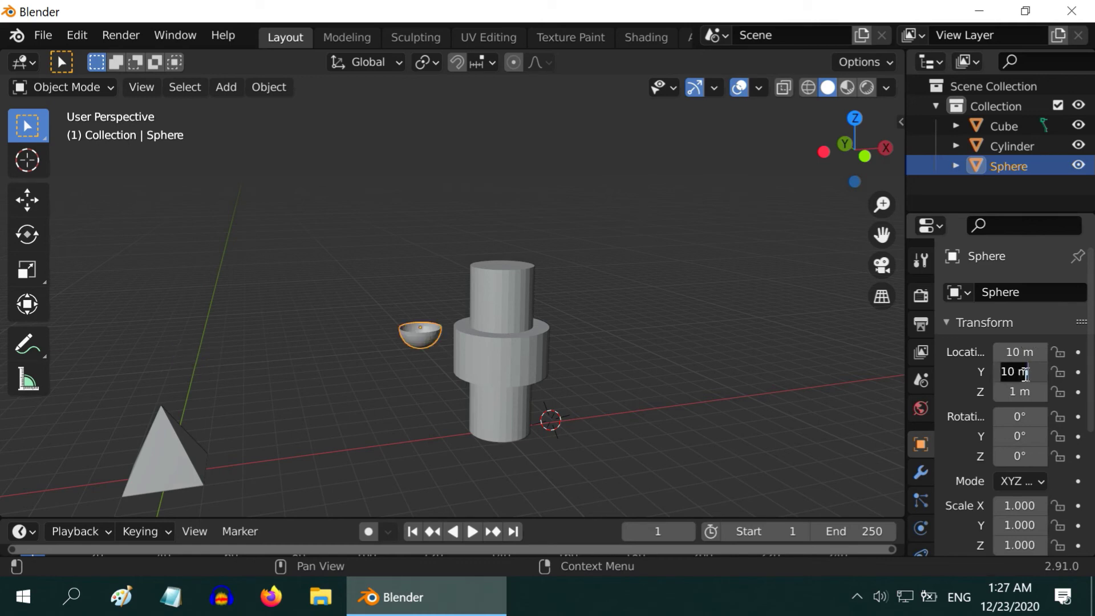
type("0")
key("Return")
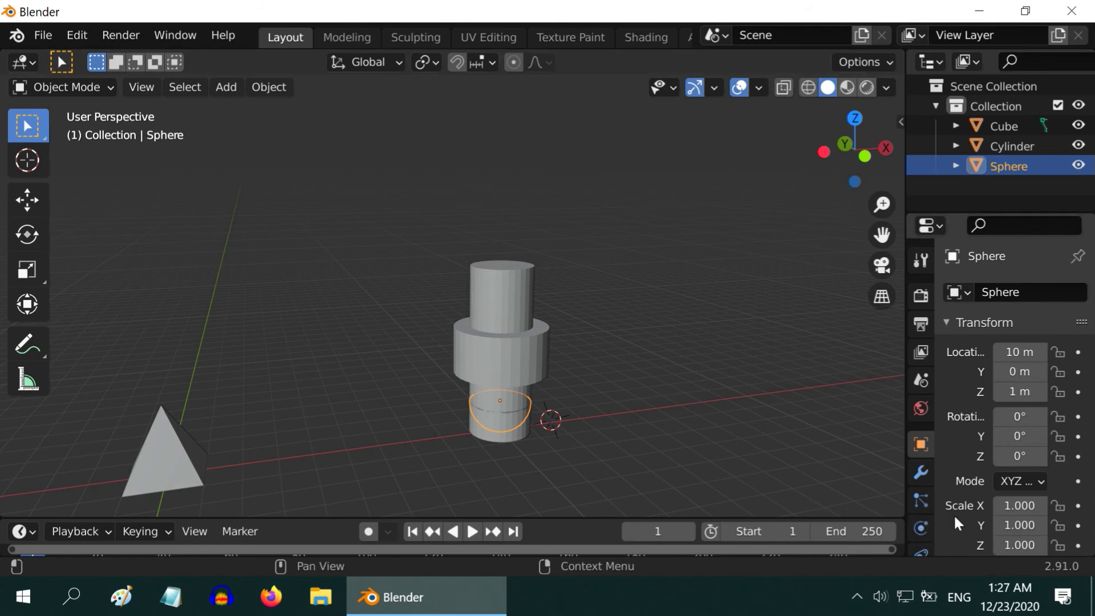
Scale the bowl by 2 and raise it along Z to 7.054, onto the cylinder top.
type("s2")
key("Return")
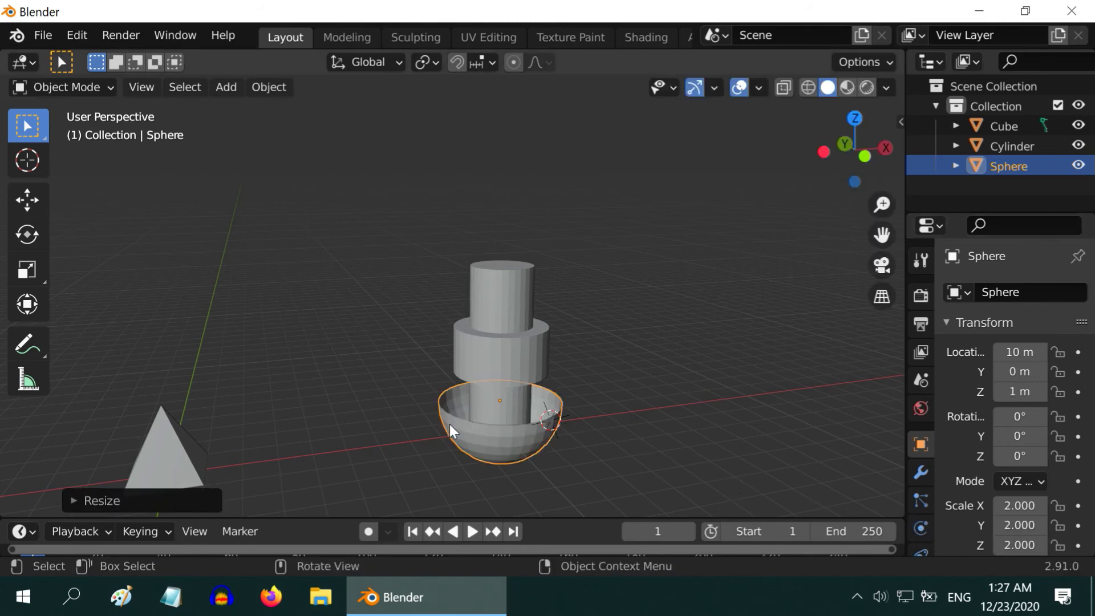
left_click(25, 200)
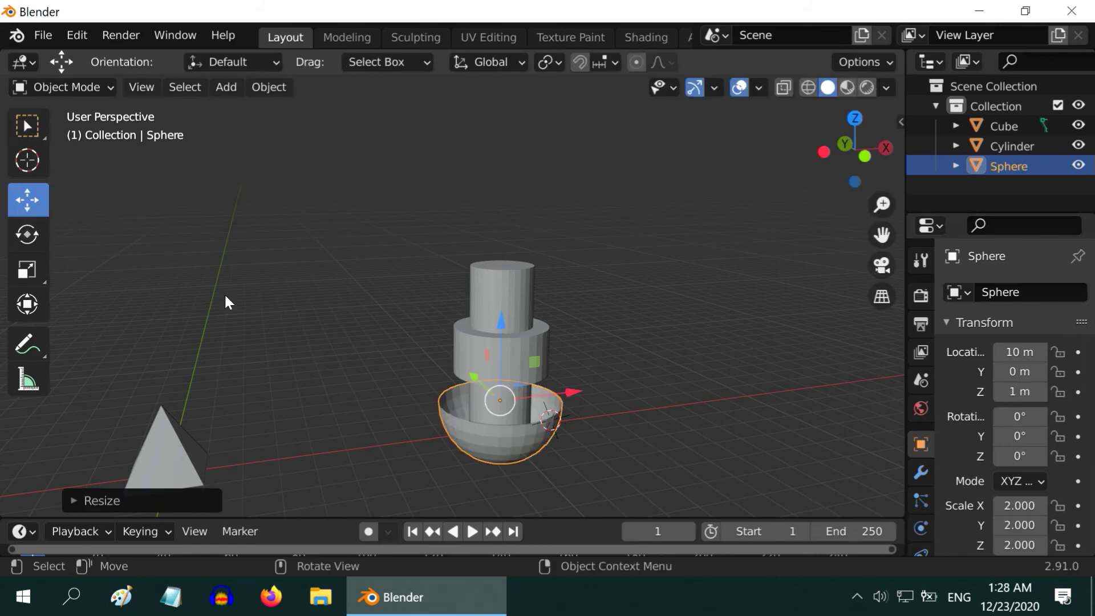
left_click_drag(501, 318, 515, 116)
middle_click_drag(570, 243, 574, 228)
mouse_move(503, 131)
left_mouse_down()
mouse_move(502, 111)
mouse_move(499, 122)
left_mouse_up()
Join the bowl into the active Cylinder via Object > Join, then reselect the combined object.
left_click(27, 121)
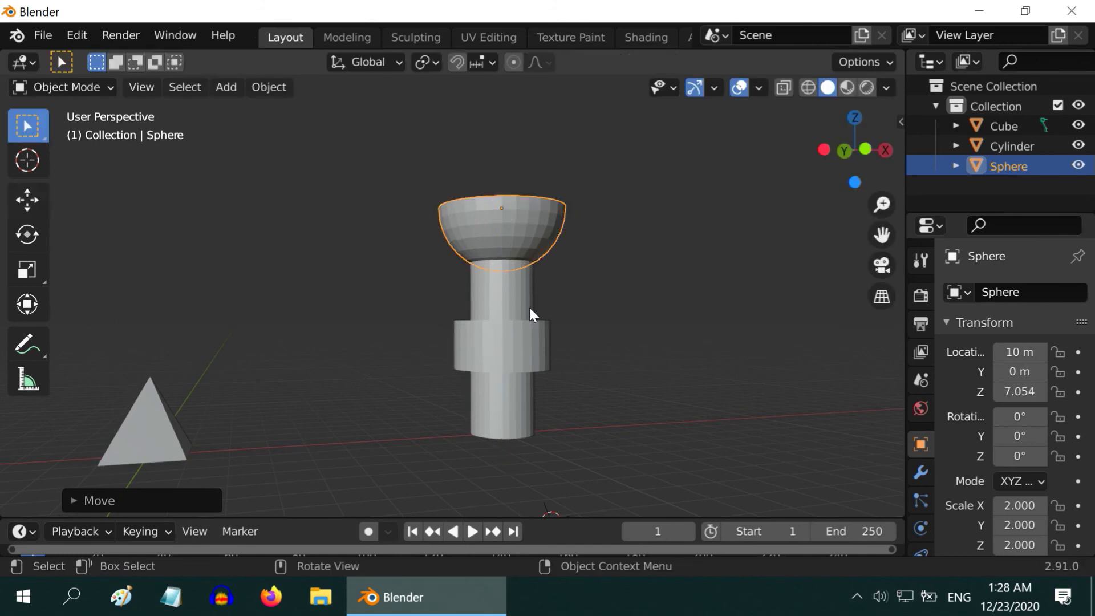
middle_click_drag(583, 290, 588, 303)
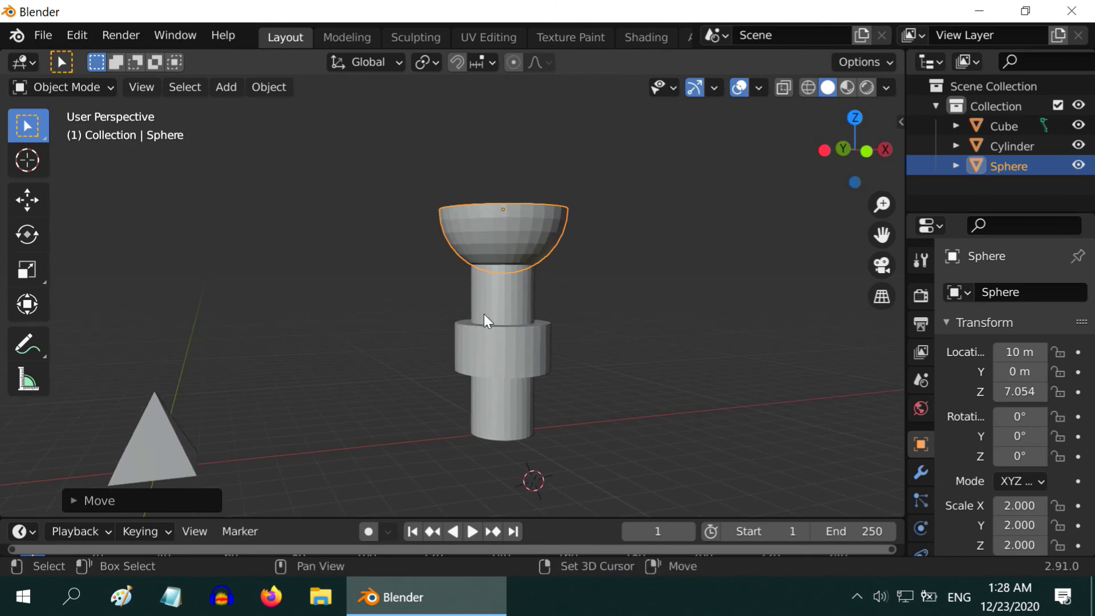
left_click(486, 310, "shift")
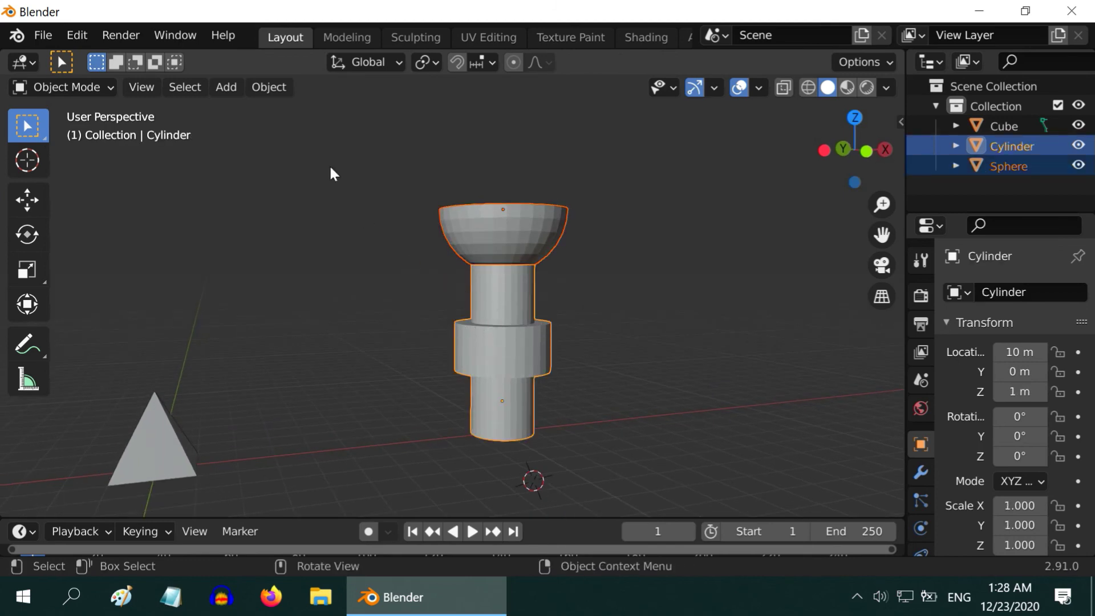
left_click(271, 89)
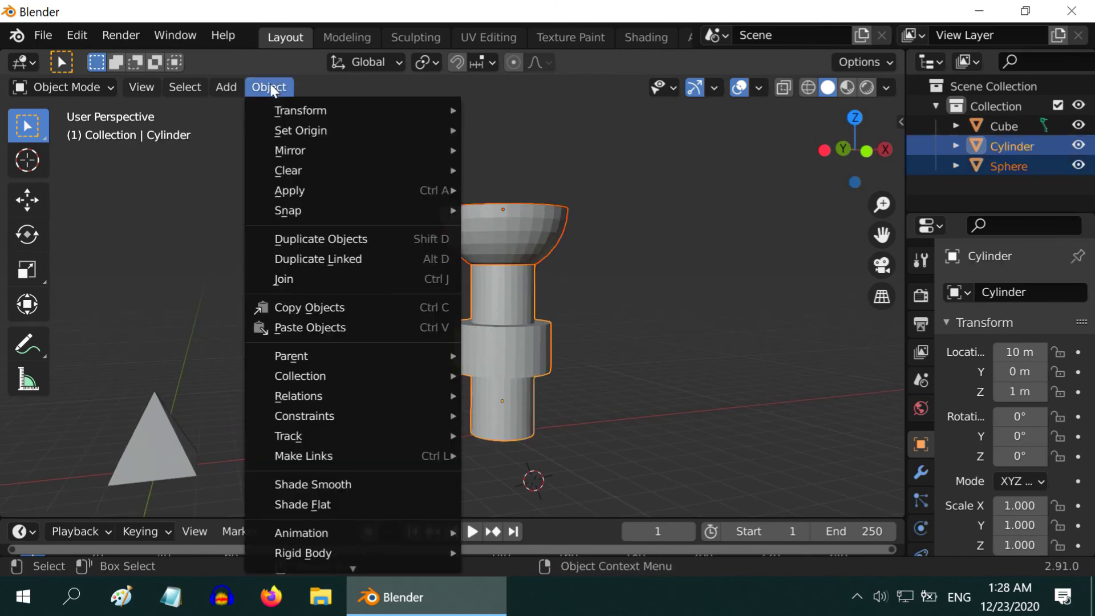
left_click(317, 278)
left_click(631, 351)
middle_click_drag(628, 313, 541, 344)
left_click(501, 313)
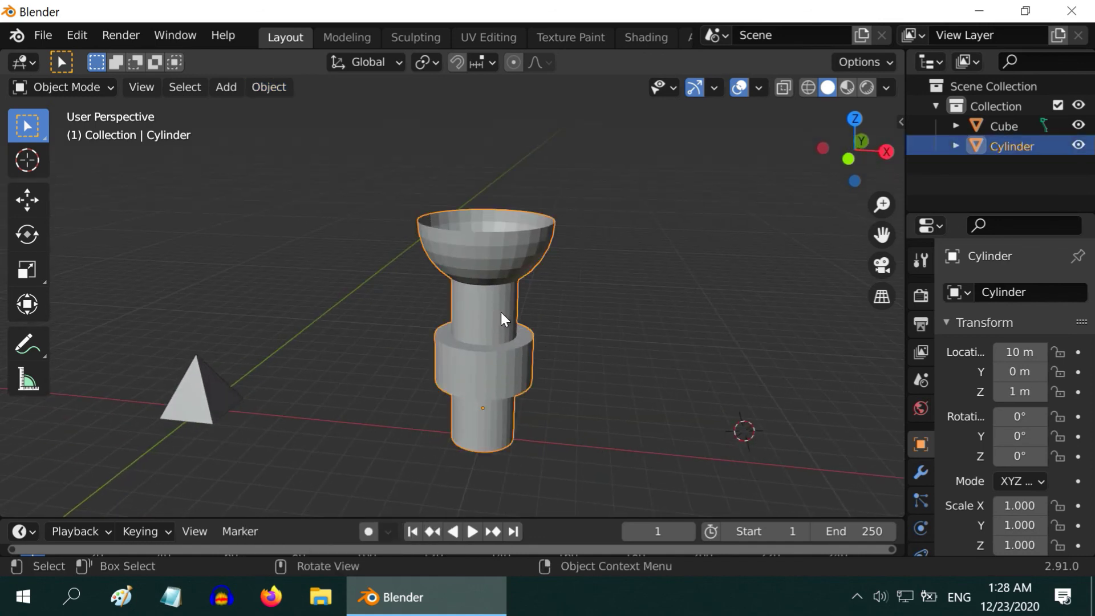
Move the joined goblet along X from 10 m to 10.85, then deselect it.
left_click(28, 199)
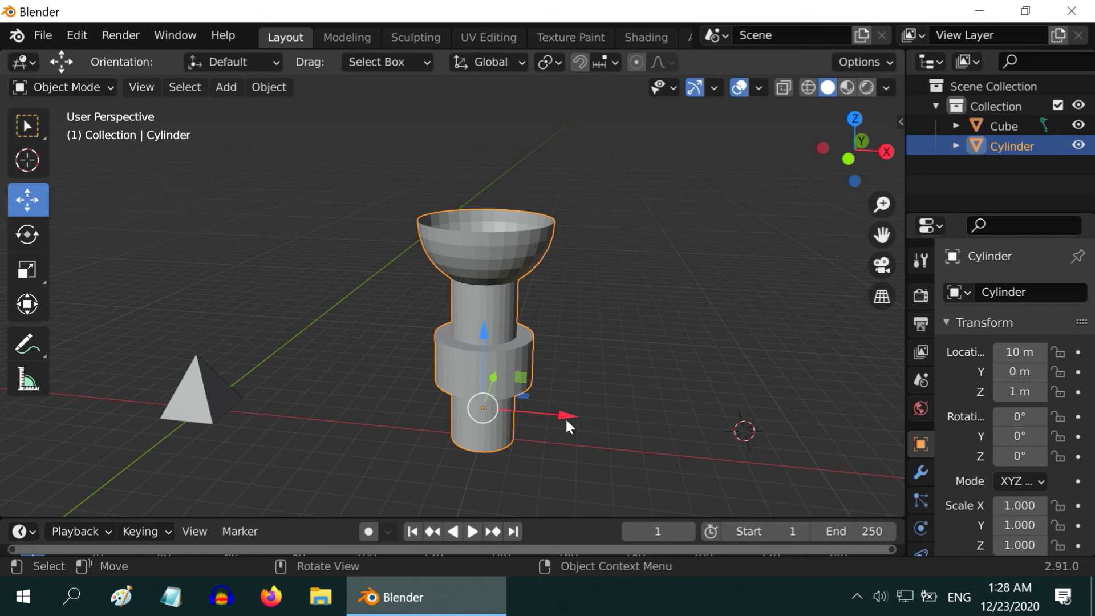
left_click_drag(566, 417, 632, 397)
left_click(659, 369)
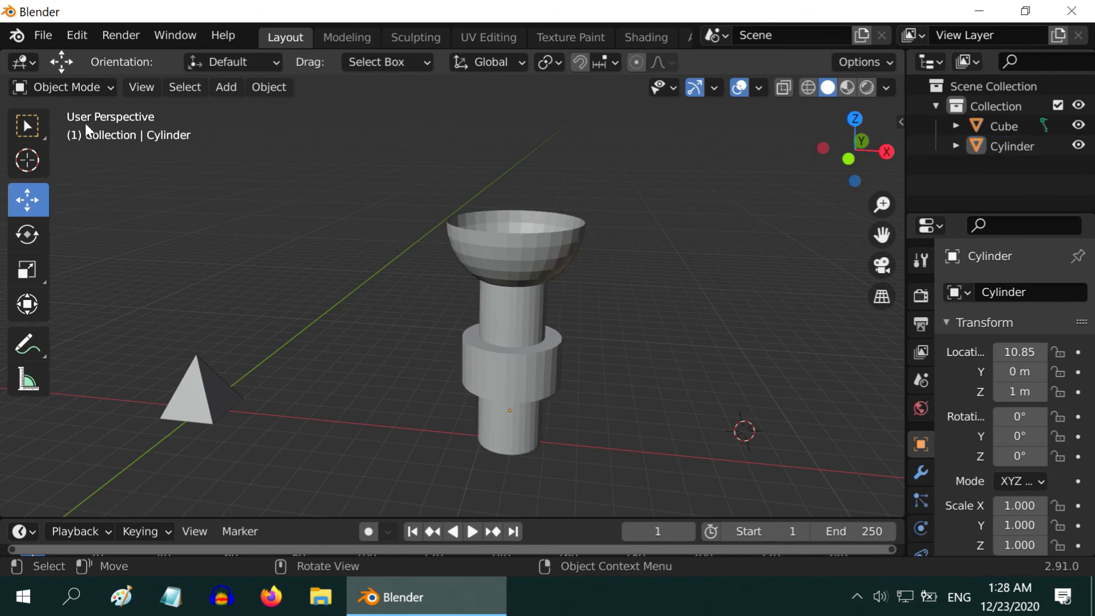
left_click(26, 125)
middle_click_drag(281, 374, 309, 372)
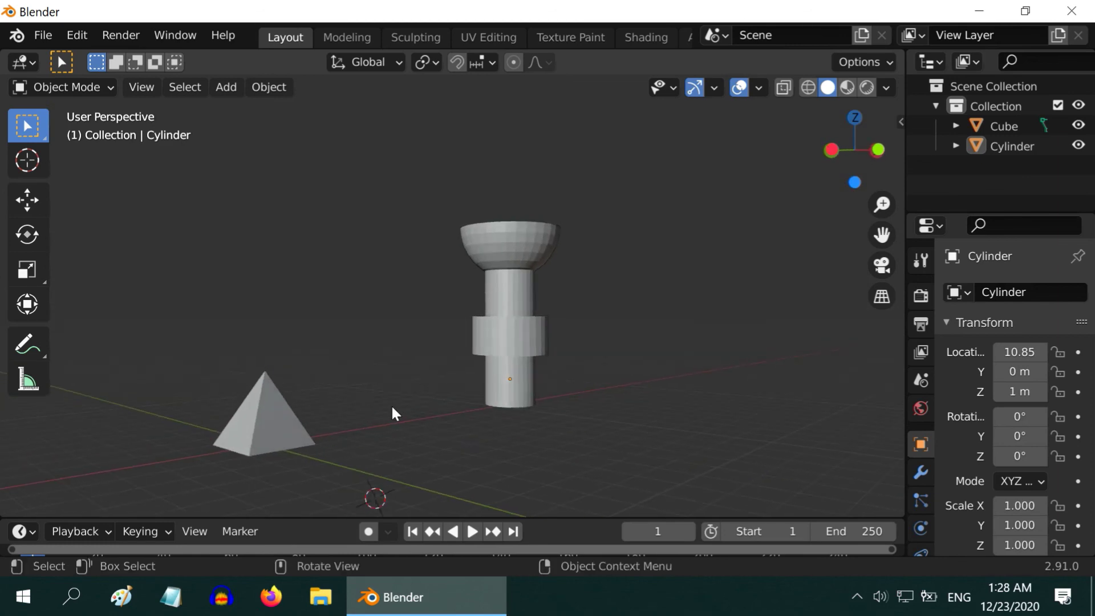
scroll(391, 408, "up", 3)
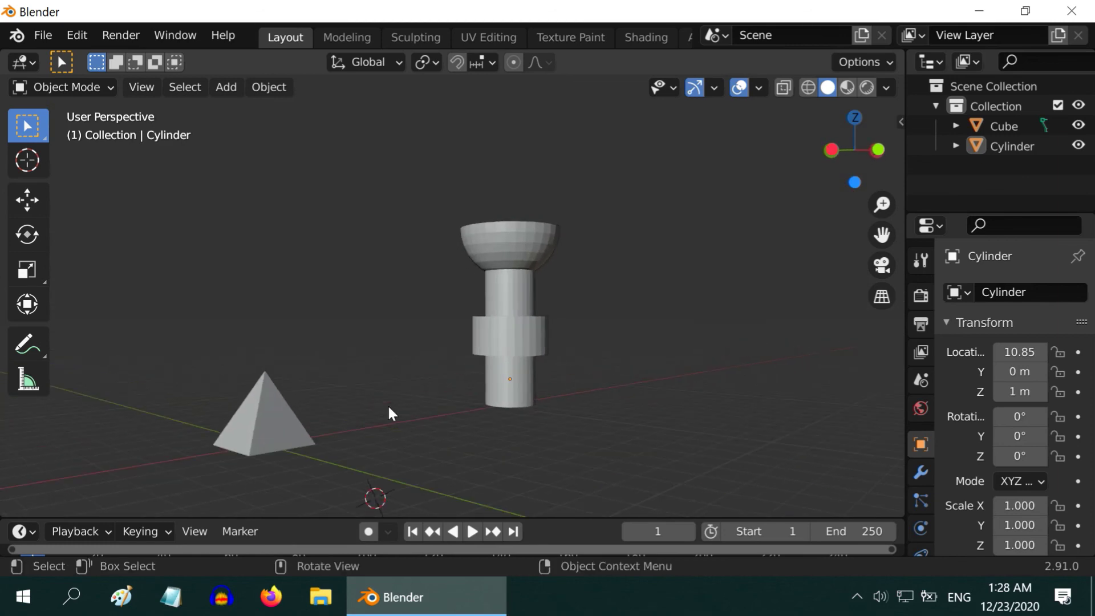